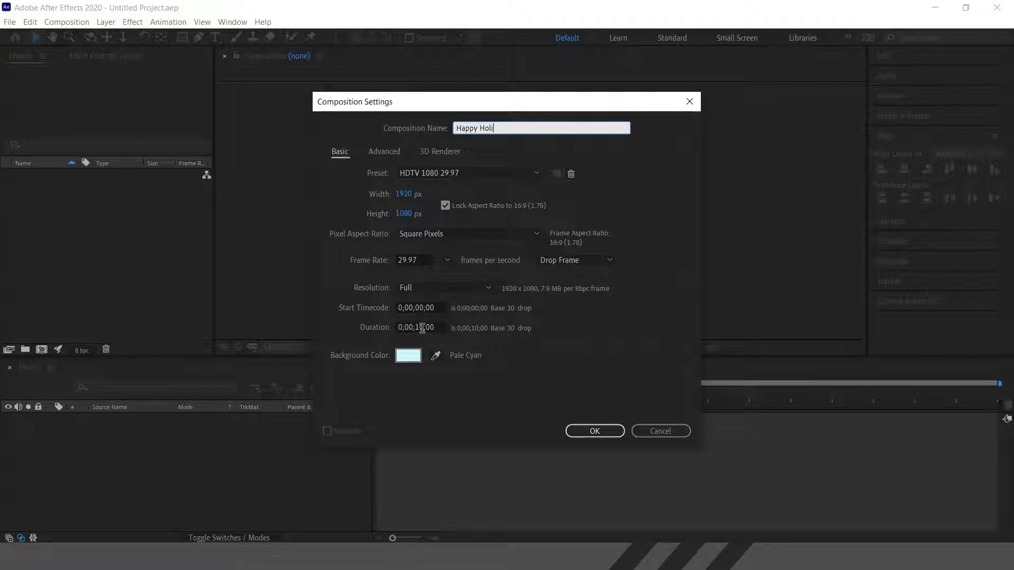
- Set the Happy Holi composition's background colour to white and create the composition
click(408, 355)
click(362, 197)
click(595, 431)
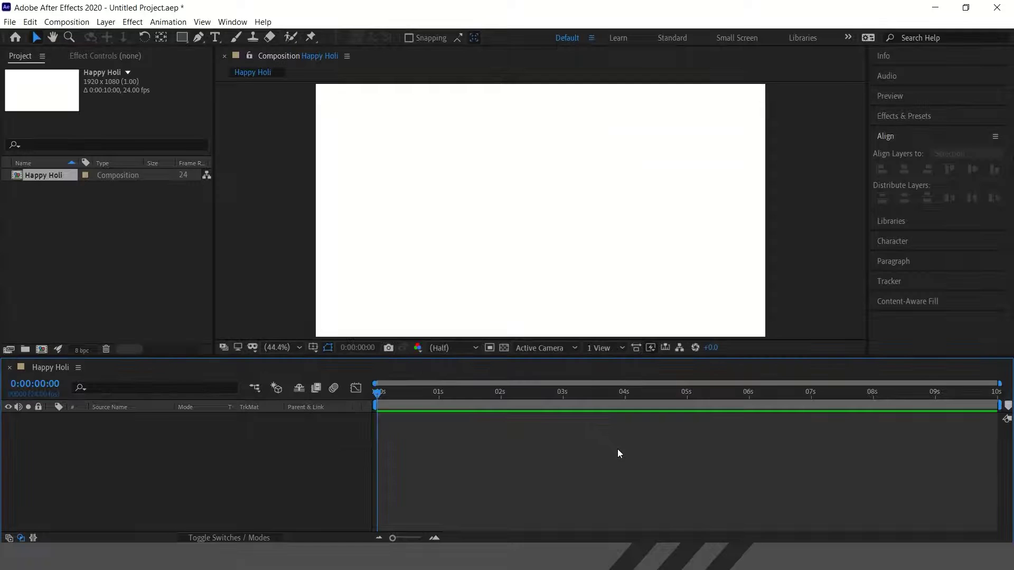
- Add a full-frame rectangle shape layer with its own fill and stroke colours
click(105, 21)
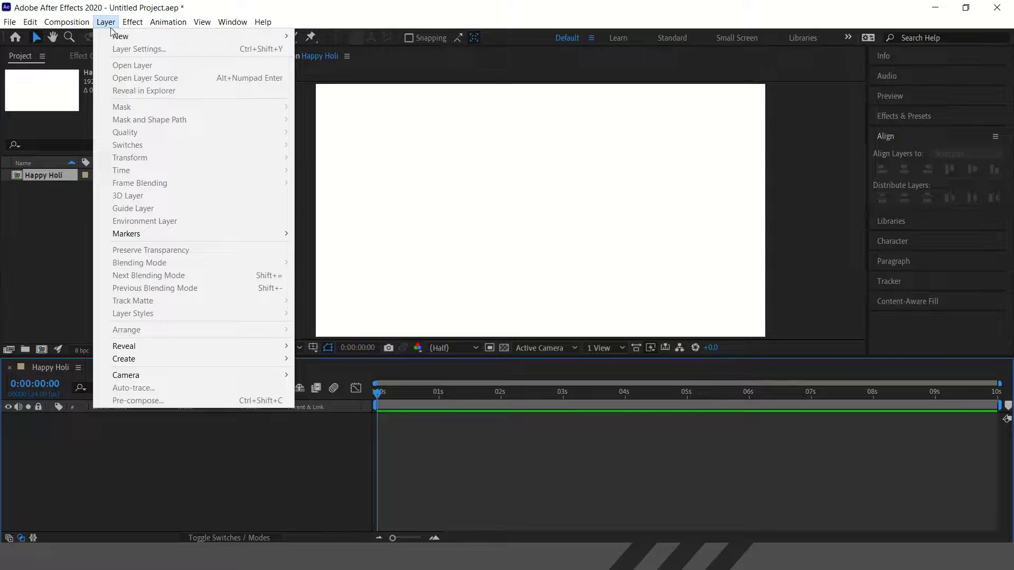
click(338, 100)
scroll(374, 246, down, 3)
click(412, 37)
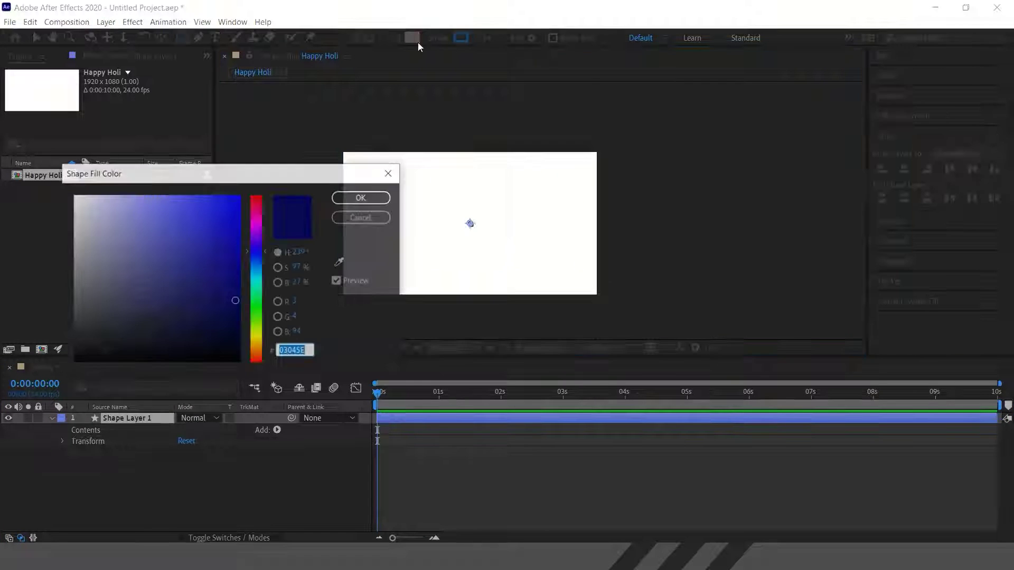
click(299, 350)
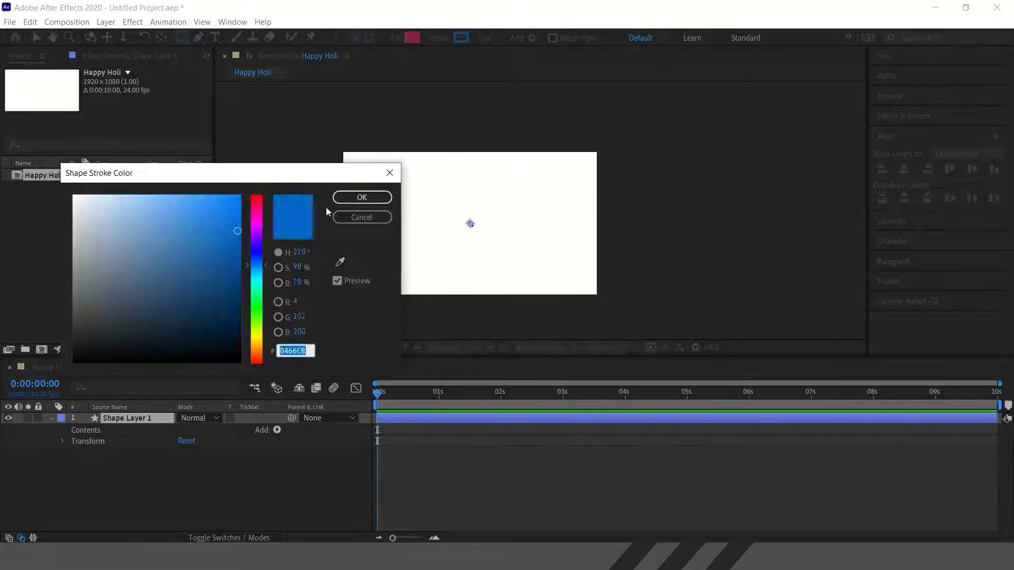
- Duplicate the rectangle to five layers and save the project as Happy Holi
key(v)
key(ctrl+d)
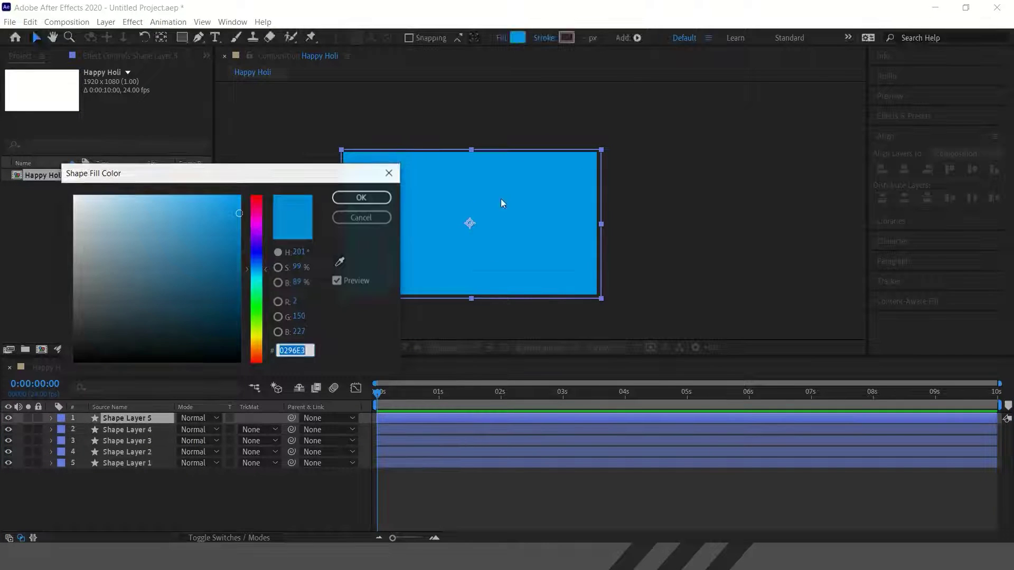
text(8EC)
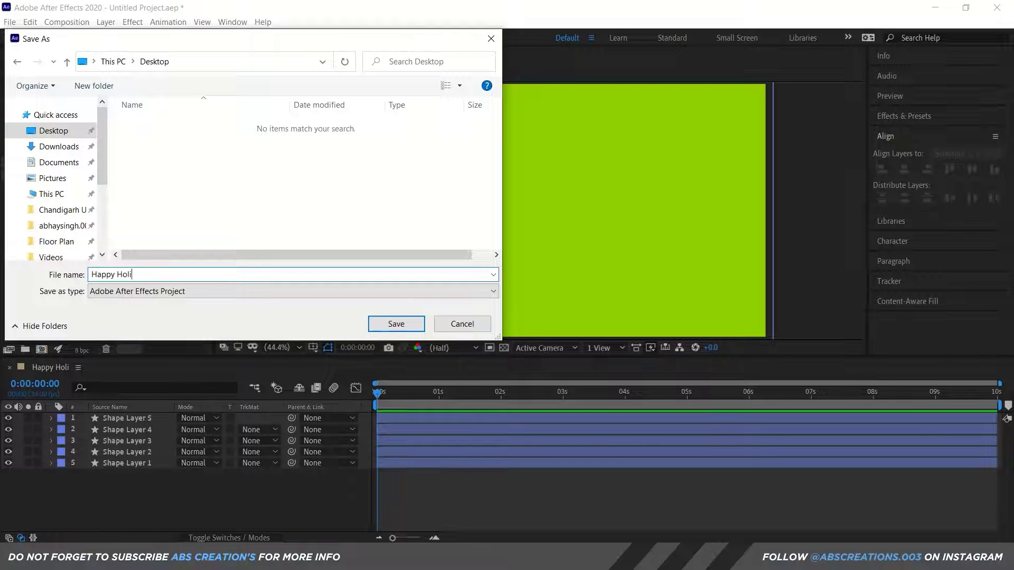
text(i)
key(Return)
- Confirm the Happy Holi save, then move the green and orange rectangles down
click(126, 451)
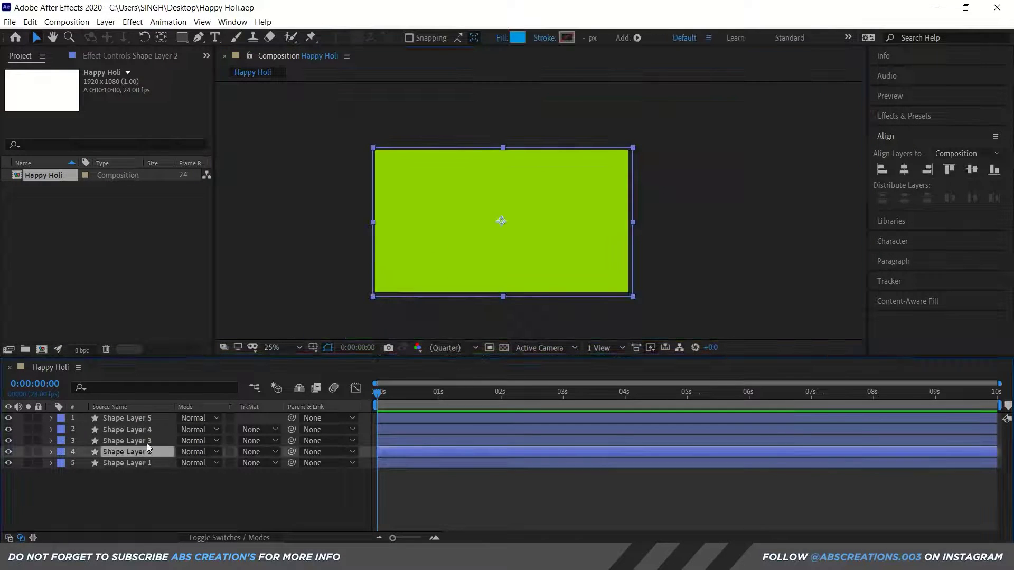
click(144, 418)
mouse_move(488, 193)
mouse_down()
mouse_move(488, 239)
mouse_move(481, 206)
mouse_up()
mouse_move(531, 179)
mouse_down()
mouse_move(524, 194)
mouse_move(529, 178)
mouse_up()
- Select the individual coloured bands and nudge the orange stripe slightly lower
click(530, 167)
click(535, 176)
click(148, 430)
click(487, 232)
click(504, 187)
click(325, 332)
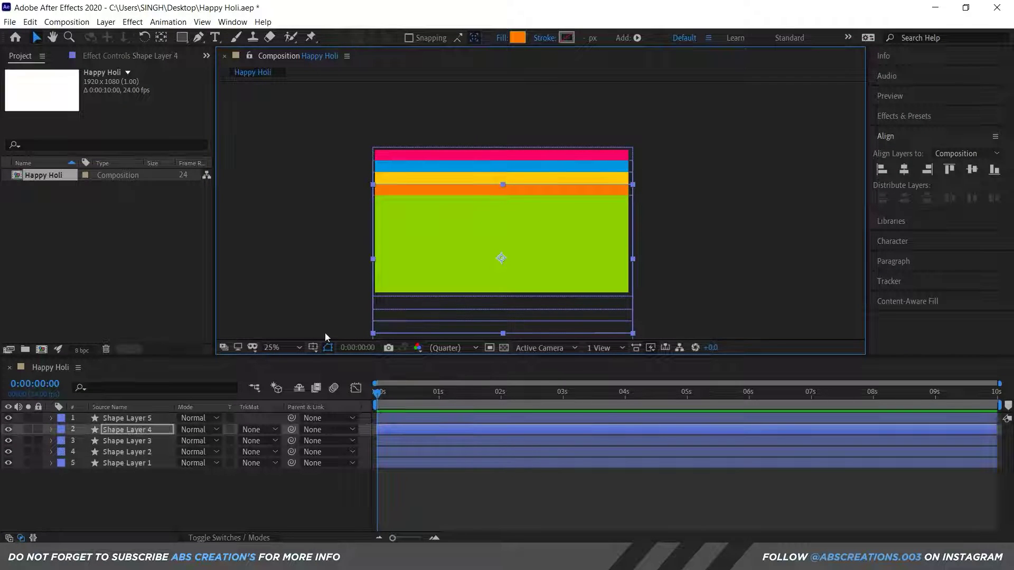
click(518, 189)
click(540, 176)
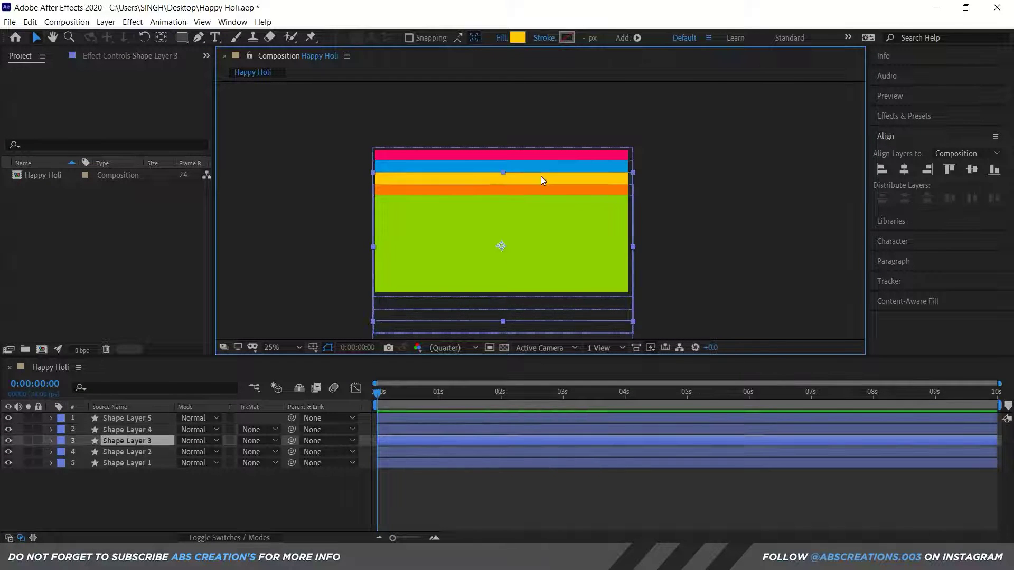
click(528, 224)
drag(528, 224, 529, 228)
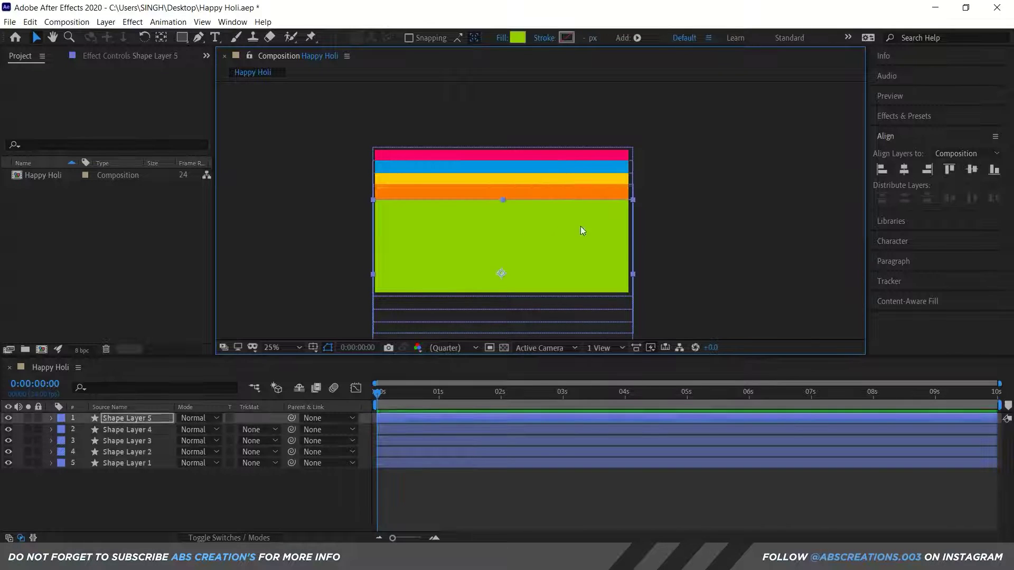
click(515, 194)
- Select the bottom Shape Layer 1 and focus the Effects & Presets search field
key(ctrl+a)
click(707, 182)
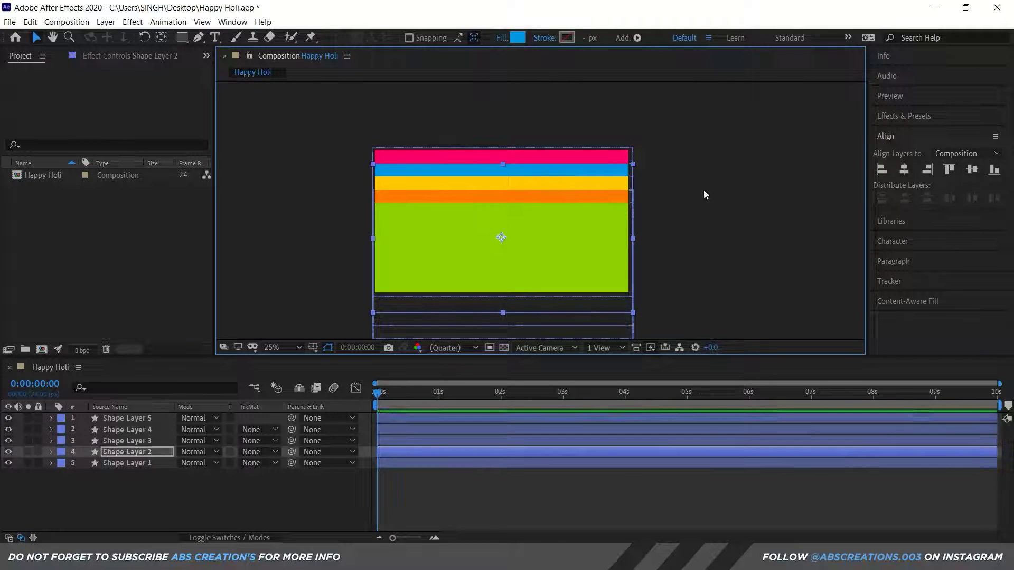
key(ctrl+a)
click(702, 249)
scroll(545, 243, down, 1)
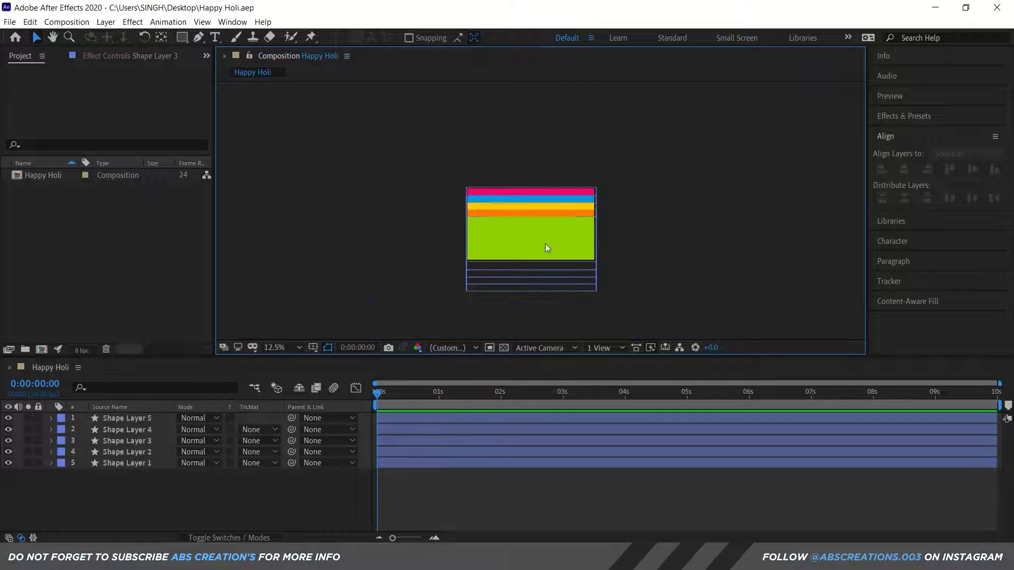
scroll(555, 249, up, 1)
click(555, 252)
click(903, 116)
click(932, 132)
- Apply Turbulent Displace to Shape Layer 1 and shift all stripes down
text(turbu)
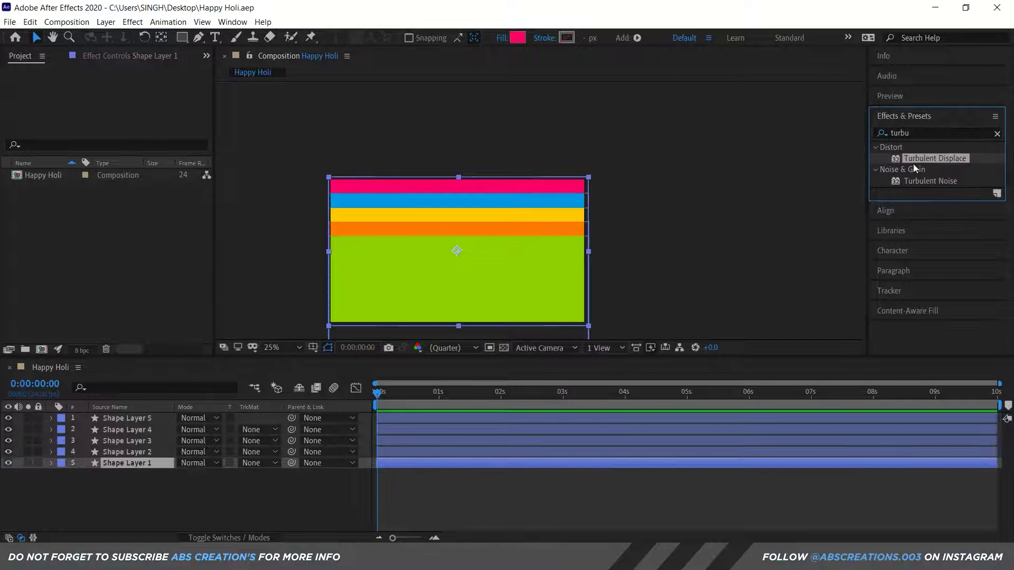
double_click(934, 158)
click(156, 95)
click(147, 106)
key(ctrl+a)
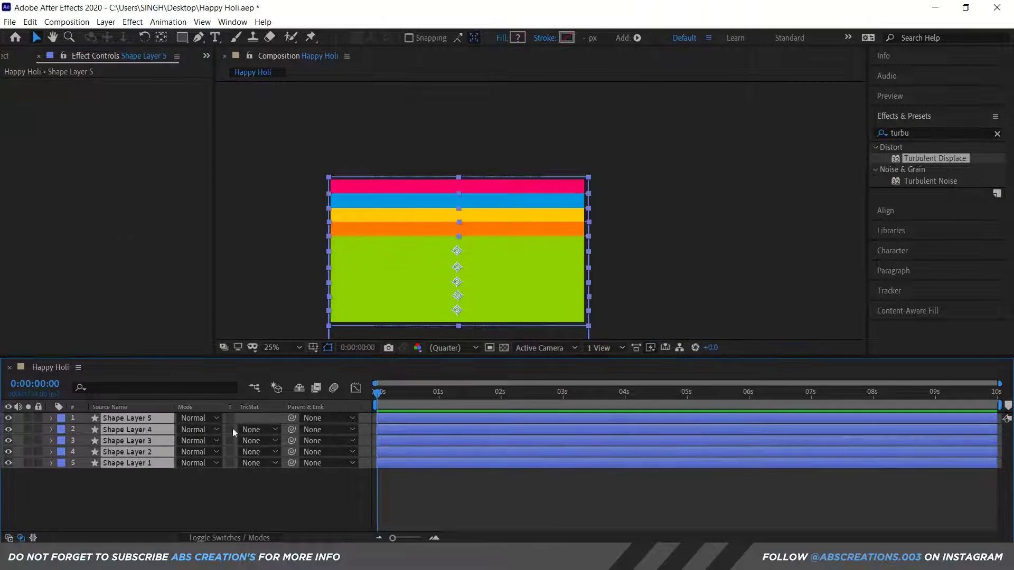
drag(385, 247, 384, 319)
- Set Shape Layer 1's displacement to Twist and lower Size to 70 for a finer wave
click(226, 490)
click(132, 462)
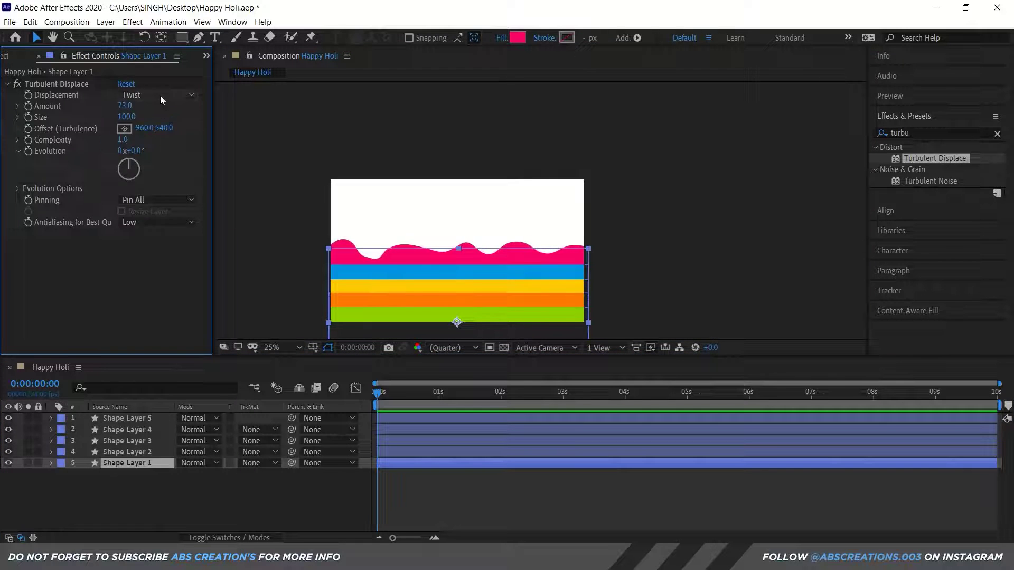
click(160, 96)
click(159, 131)
drag(125, 117, 106, 121)
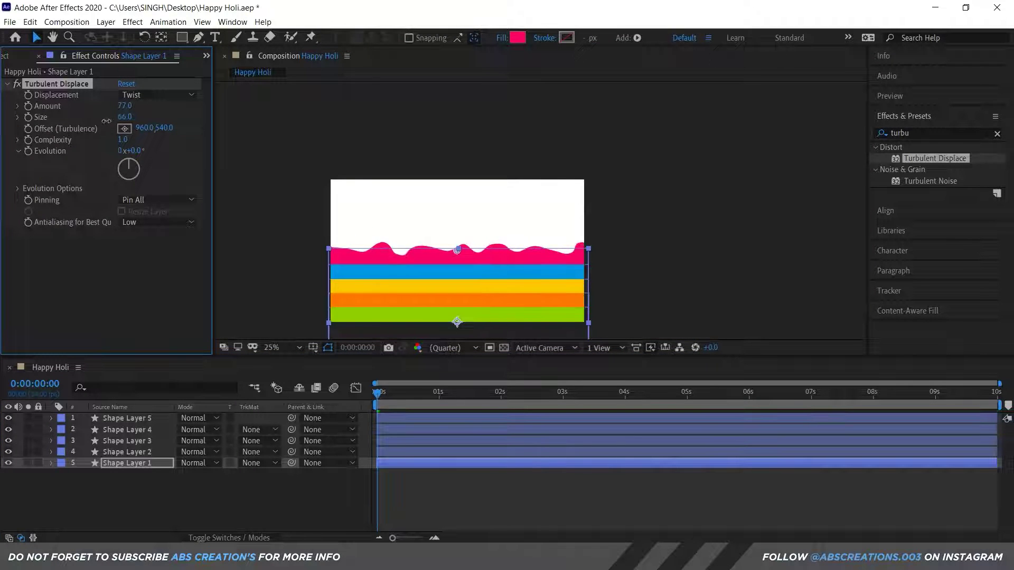
- Copy the Twist turbulent effect onto Shape Layers 2 and 3
click(121, 452)
key(ctrl+alt+shift+e)
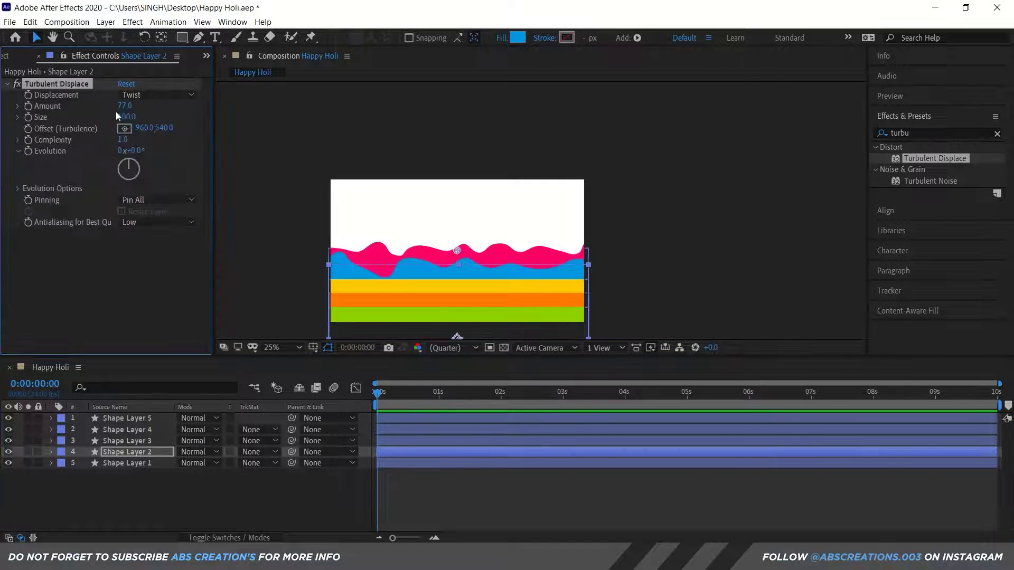
click(127, 441)
key(ctrl+alt+shift+e)
click(158, 95)
click(148, 136)
click(128, 117)
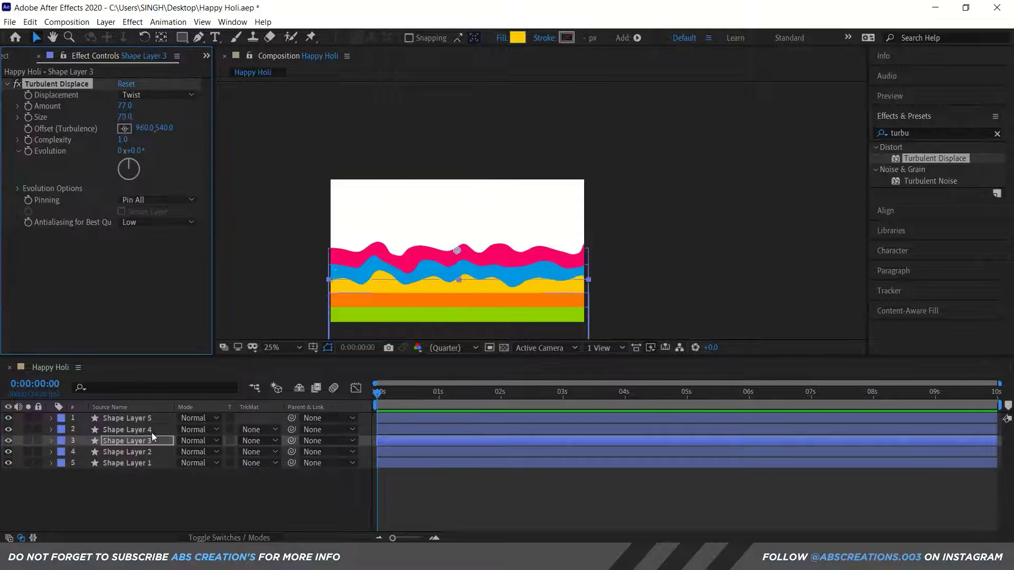
- Give Shape Layers 4 and 5 the Twist turbulent effect with Amount 77
click(127, 430)
key(ctrl+alt+shift+e)
click(158, 95)
click(149, 135)
click(57, 84)
key(ctrl+c)
click(127, 419)
key(ctrl+v)
click(128, 106)
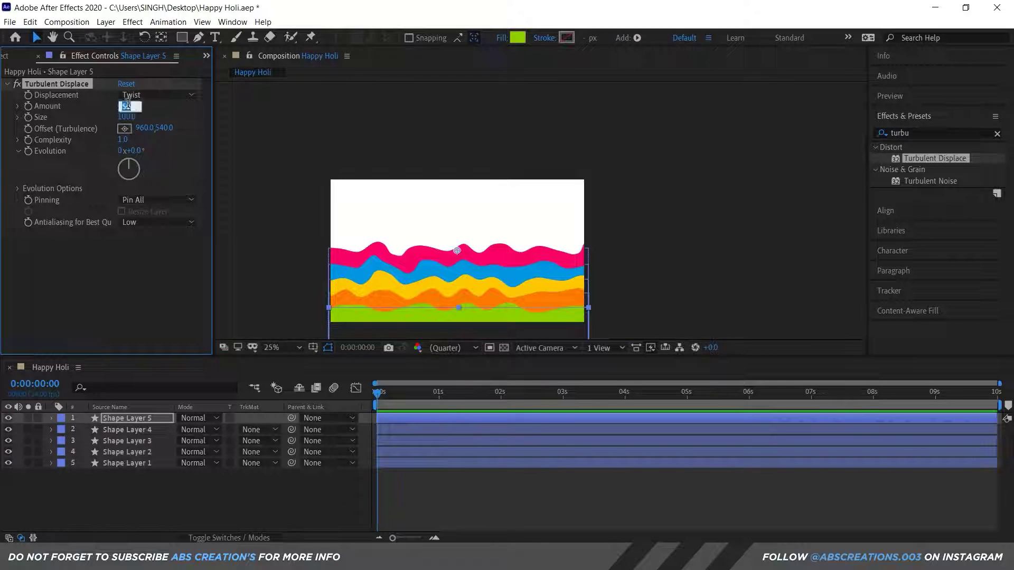
click(445, 327)
- Select all five stripe layers and drag them below the frame
click(130, 465)
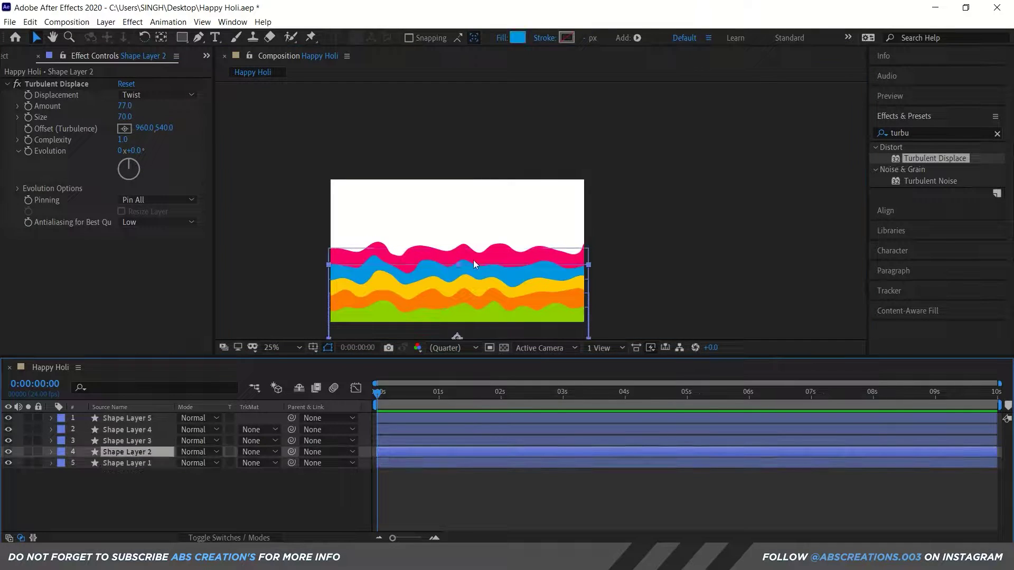
click(446, 274)
click(444, 279)
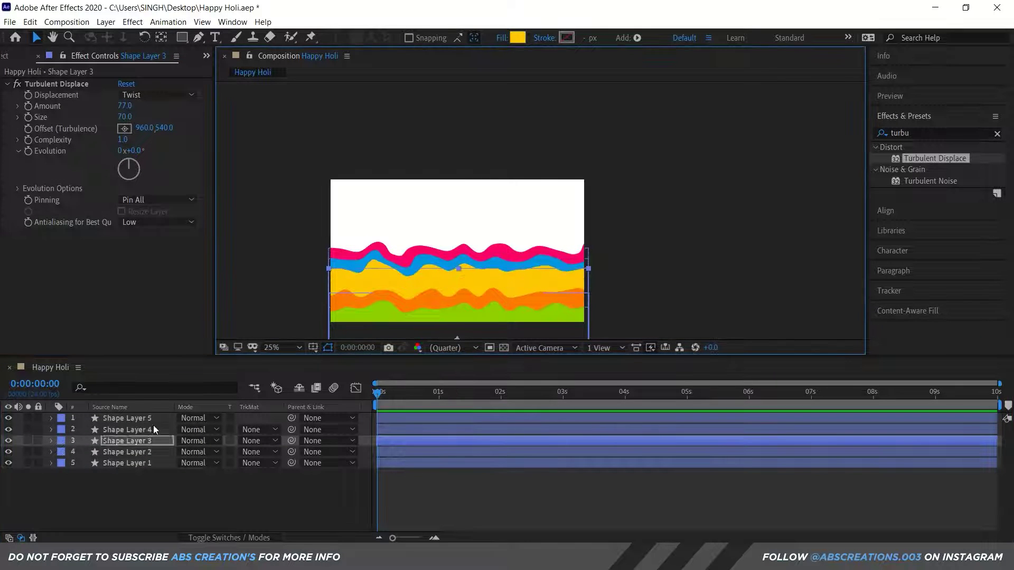
click(448, 300)
drag(445, 327, 497, 241)
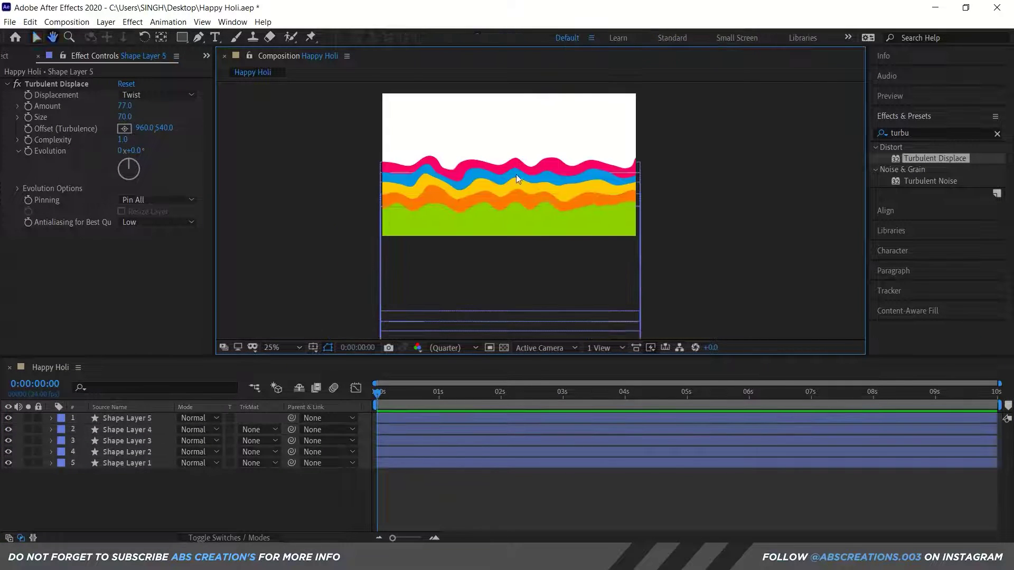
key(ctrl+a)
drag(487, 205, 485, 285)
- Add 0 s Position keyframes to the first three stripe layers
click(128, 464)
key(alt+shift+p)
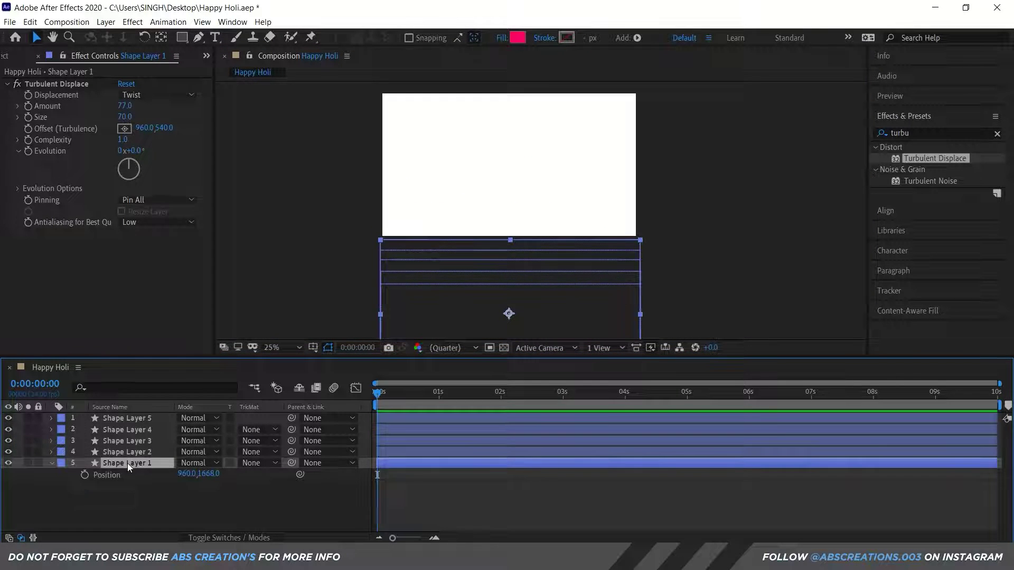
click(127, 451)
key(alt+shift+p)
click(109, 442)
key(alt+shift+p)
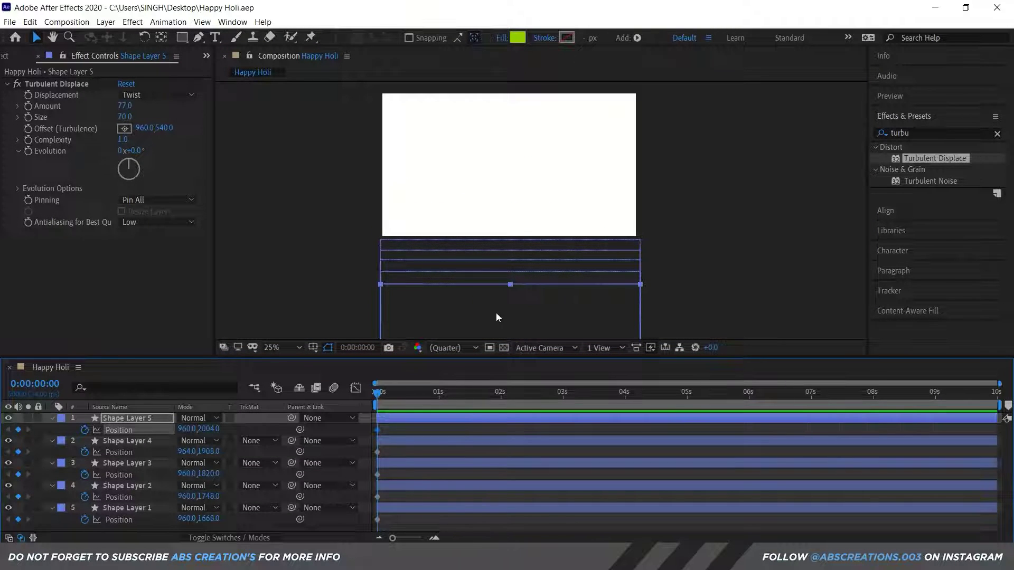
click(53, 418)
click(52, 418)
- Show Position on all layers, try raising all stripes together, then undo
click(135, 431)
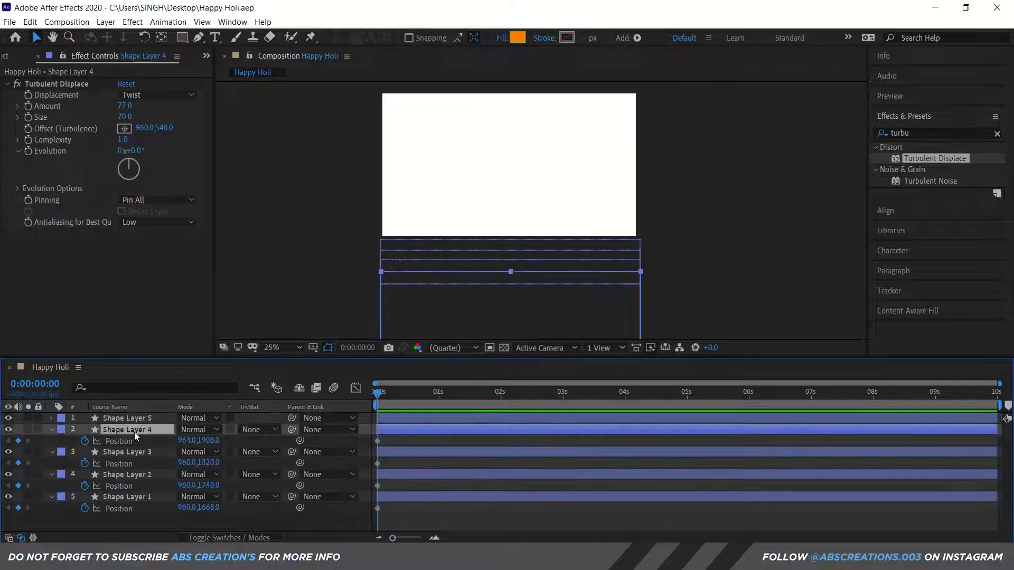
key(ctrl+a)
key(p)
drag(512, 293, 512, 145)
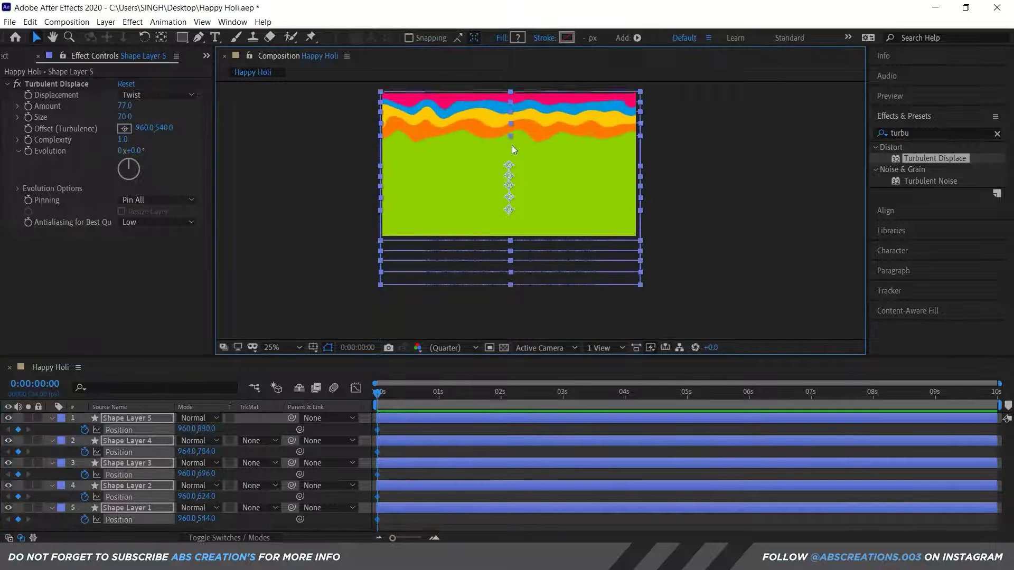
key(ctrl+z)
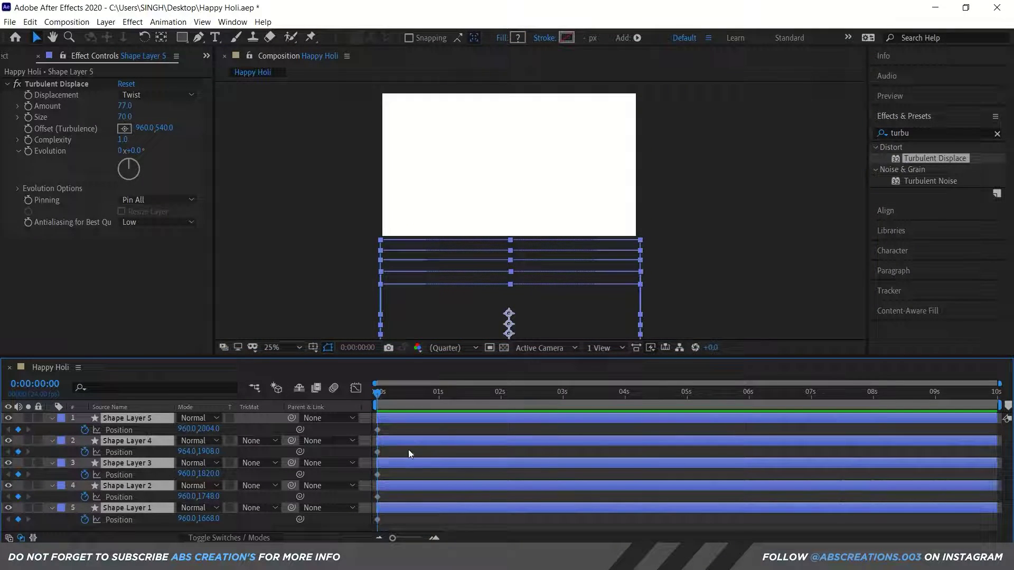
- Raise the pink stripe into frame, then the blue stripe at about 3:14
click(440, 509)
drag(540, 312, 543, 157)
drag(563, 394, 581, 393)
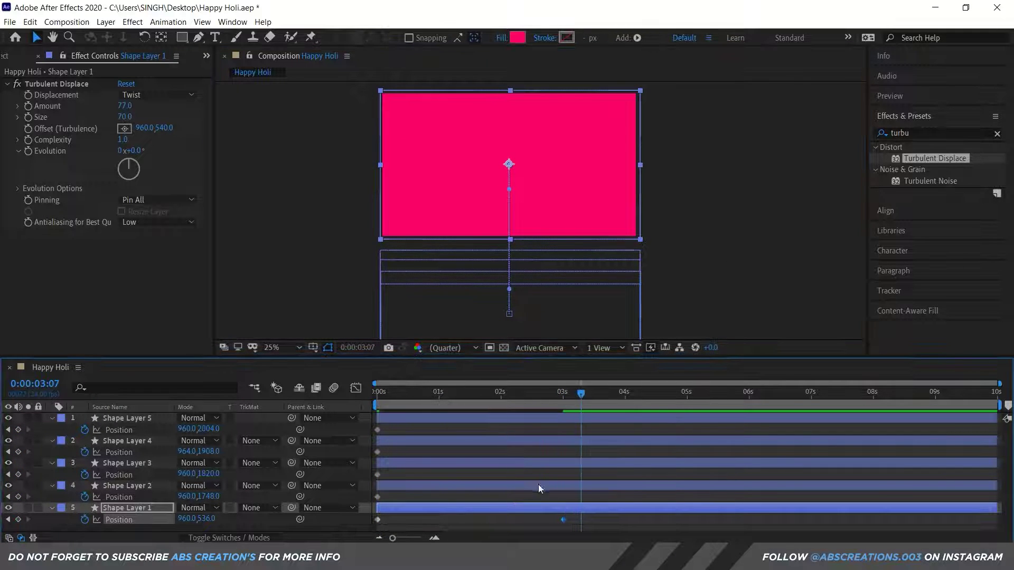
click(538, 484)
drag(537, 304, 537, 144)
- Raise the yellow, orange and green stripes into frame at successively later frames, up to about 4:04
click(620, 464)
key(Page_Down)
key(Page_Down)
key(Page_Down)
drag(538, 306, 540, 158)
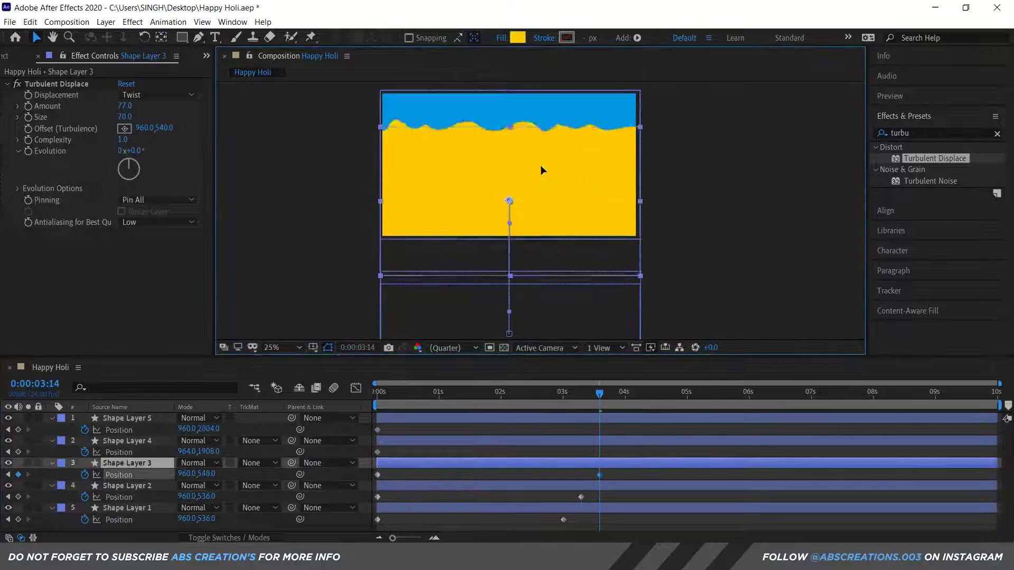
click(644, 440)
key(Page_Down)
key(Page_Down)
key(Page_Down)
drag(528, 313, 531, 129)
click(648, 419)
key(Page_Down)
key(Page_Down)
key(Page_Down)
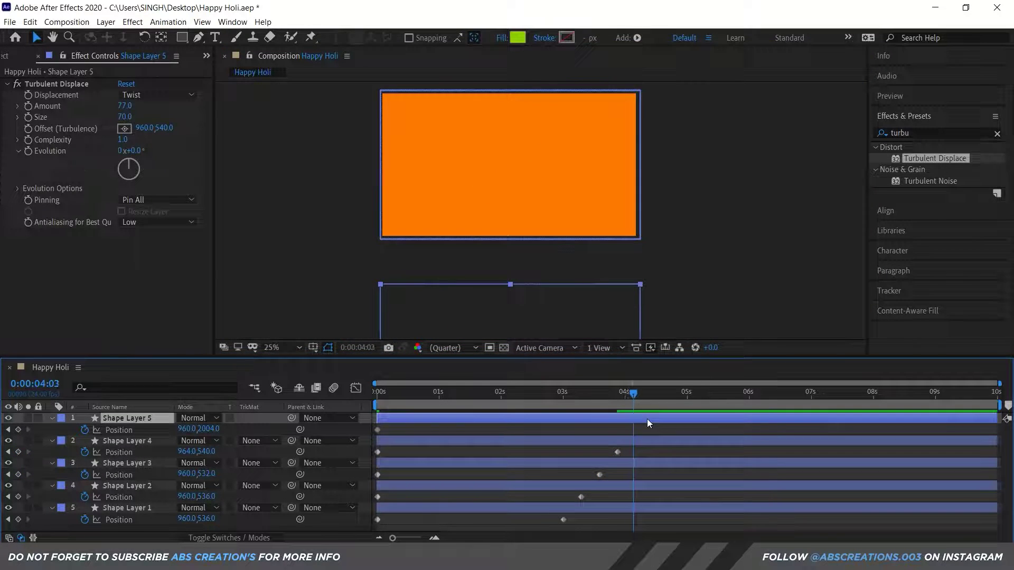
drag(562, 313, 563, 119)
- Preview the staggered stripe animation from the start and save the project
click(304, 150)
key(shift+slash)
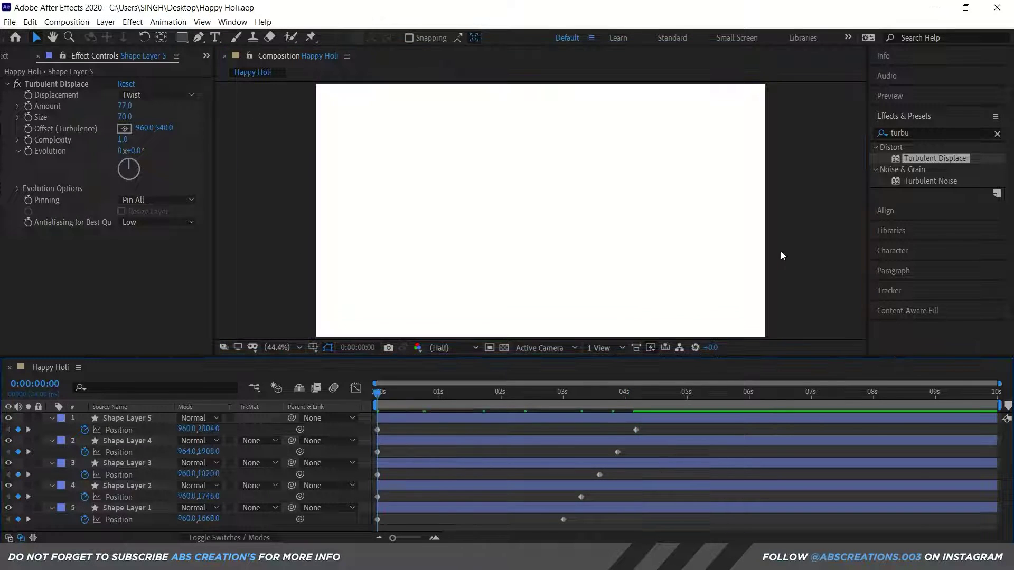
key(Home)
drag(736, 422, 553, 519)
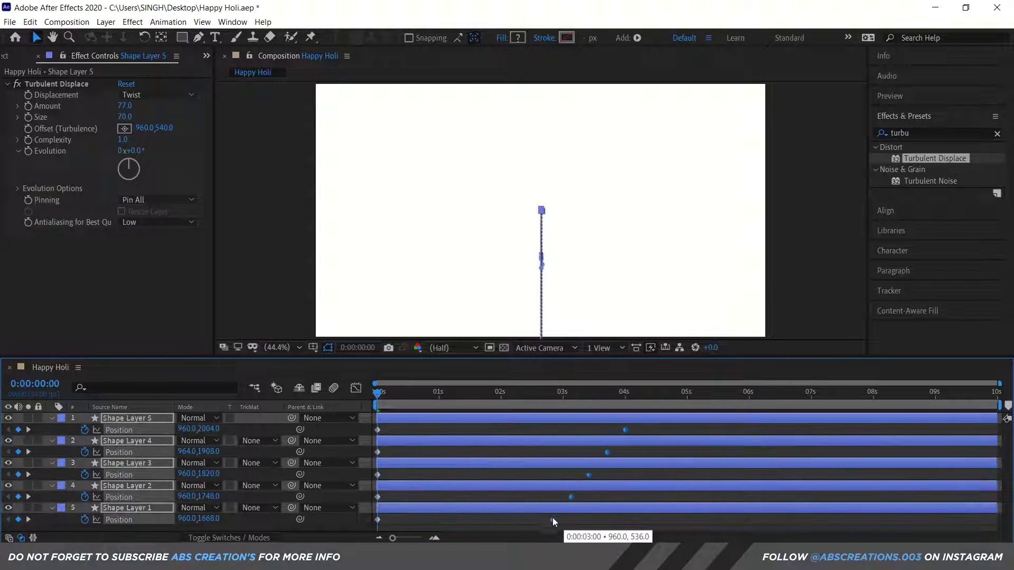
key(space)
key(space)
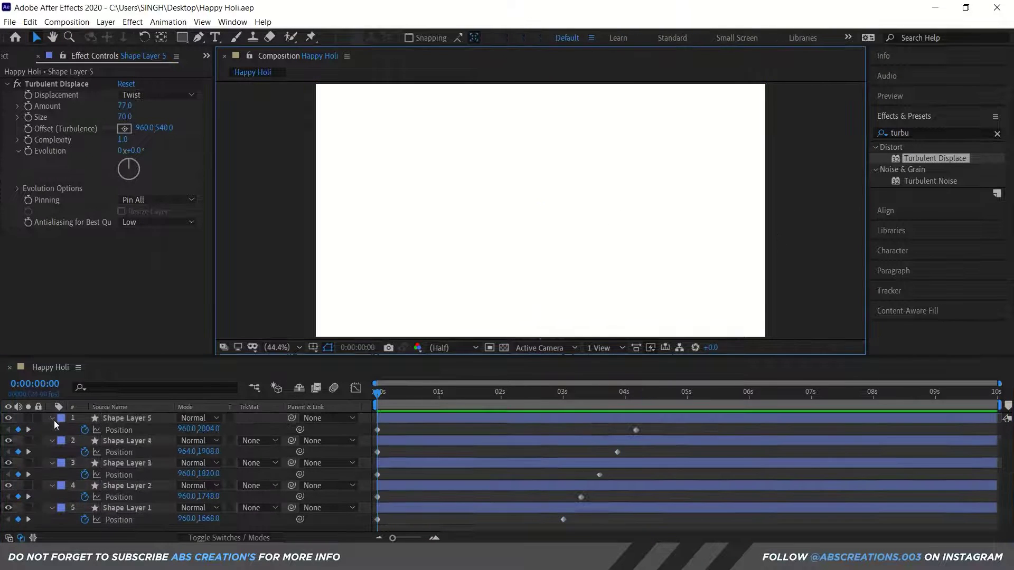
key(u)
click(87, 502)
key(ctrl+s)
key(space)
key(space)
- Type a HAPPY HOLI text layer and set its font to Baloo
key(ctrl+t)
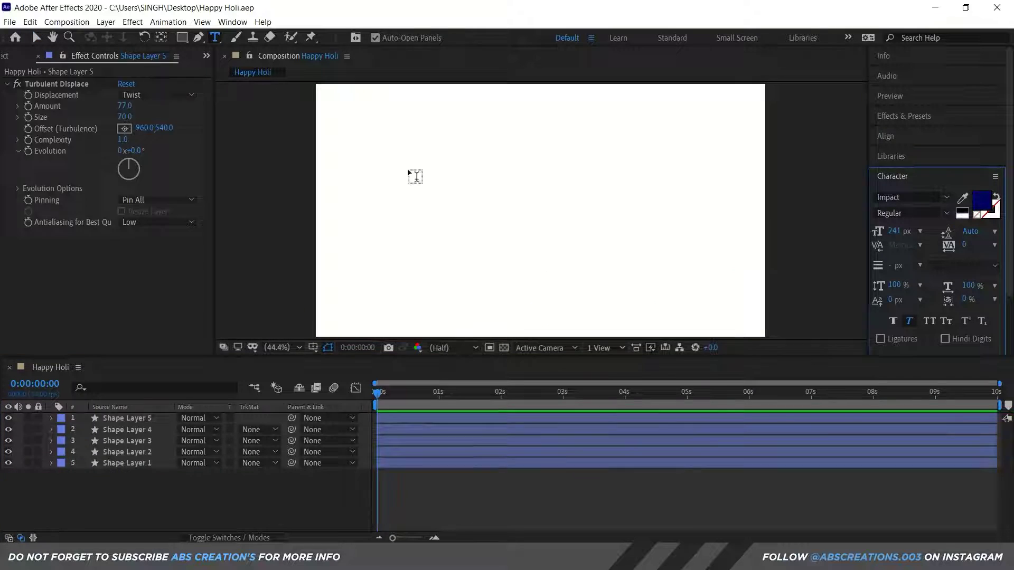
click(414, 171)
text(HAPPY HOLI)
key(ctrl+a)
click(912, 197)
click(928, 338)
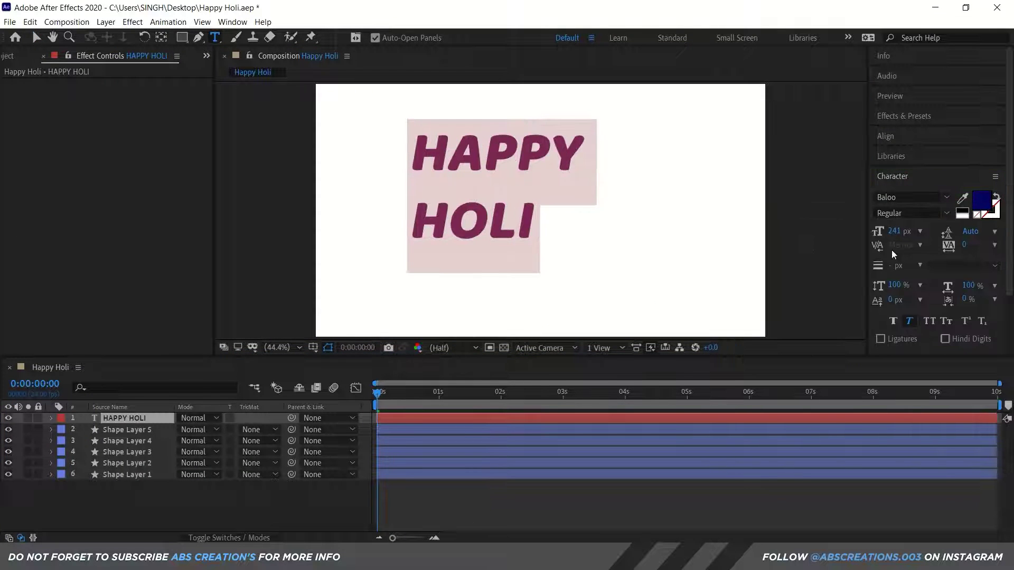
- Make HAPPY 150 px and HOLI 300 px, with the lines centred
double_click(493, 153)
mouse_move(897, 230)
mouse_down()
mouse_move(888, 233)
mouse_move(898, 231)
mouse_up()
drag(964, 231, 966, 232)
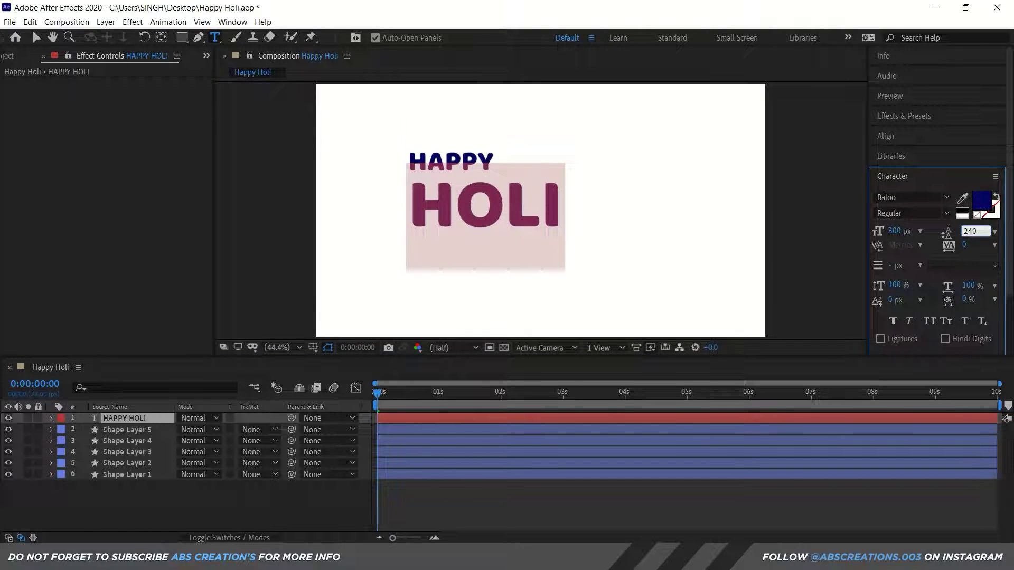
key(ctrl+a)
key(ctrl+shift+c)
- Set the title's line spacing to 250
click(885, 136)
key(Caps_Lock)
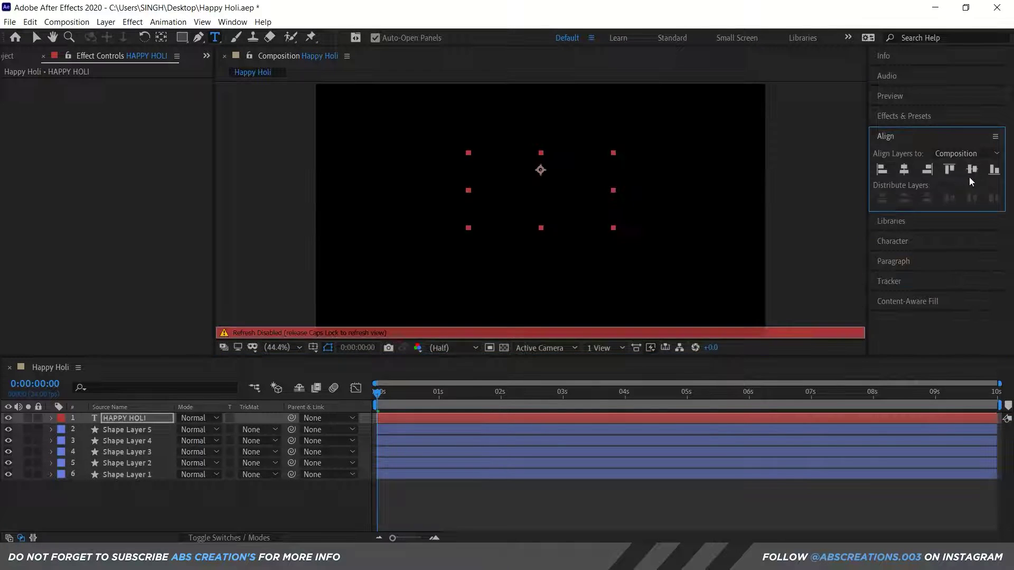
key(Caps_Lock)
click(892, 240)
click(995, 231)
click(974, 231)
text(250)
key(Return)
- Preview the title, centre it in the frame, and start a new Shape Layer 6
click(36, 37)
key(space)
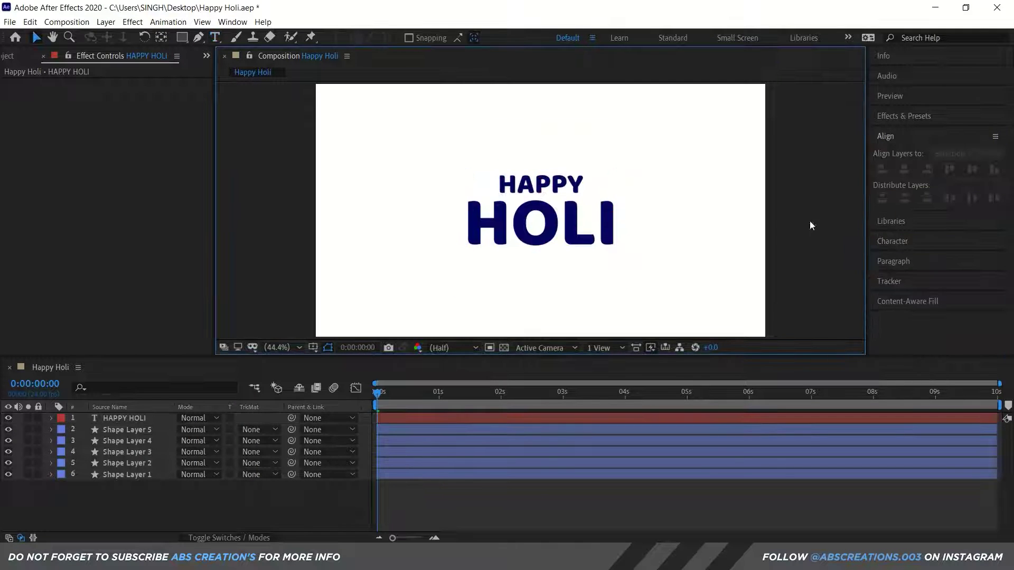
key(space)
click(628, 248)
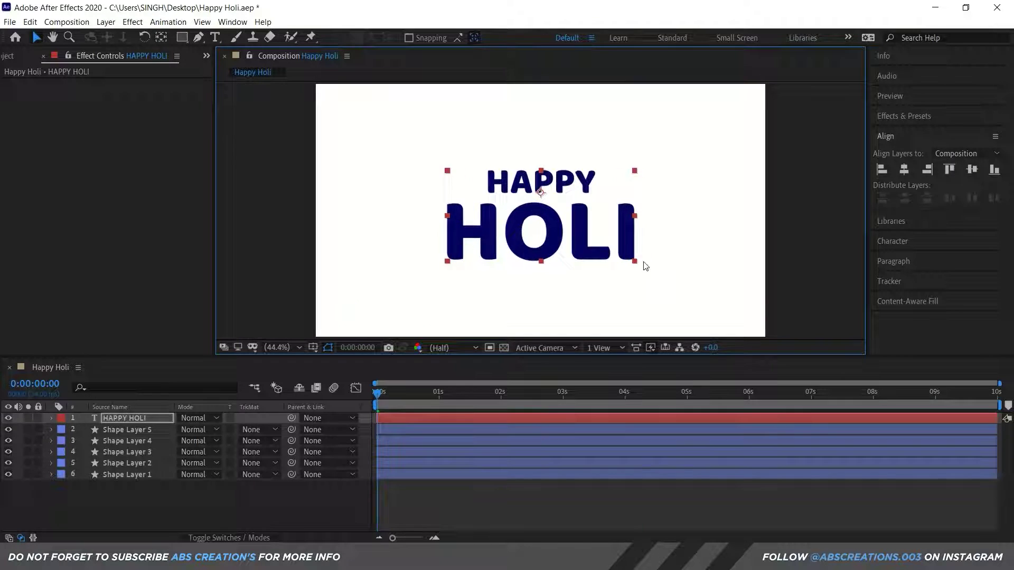
click(974, 170)
key(q)
drag(389, 233, 622, 317)
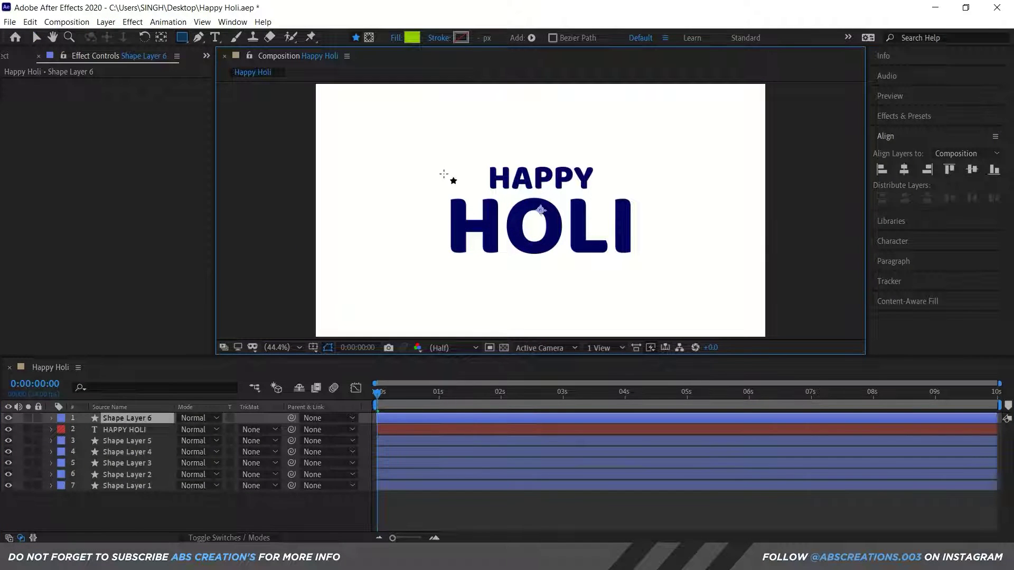
- Draw a rectangle below the title and trim the new shape layer to start around 3:15
scroll(475, 270, down, 2)
drag(461, 214, 609, 273)
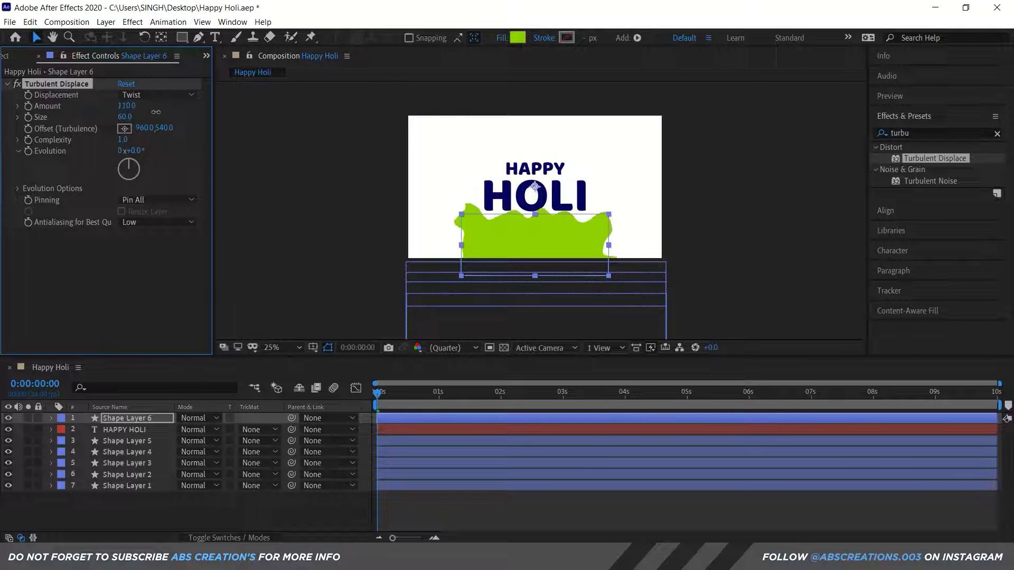
click(511, 315)
mouse_move(510, 392)
mouse_down()
mouse_move(553, 391)
mouse_move(632, 430)
mouse_up()
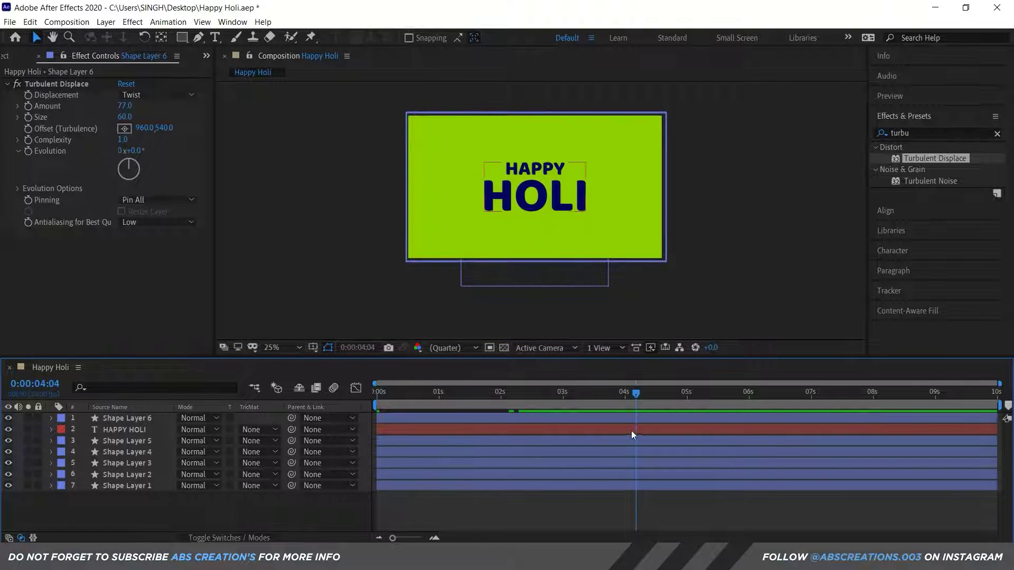
scroll(642, 397, up, 1)
drag(635, 394, 602, 393)
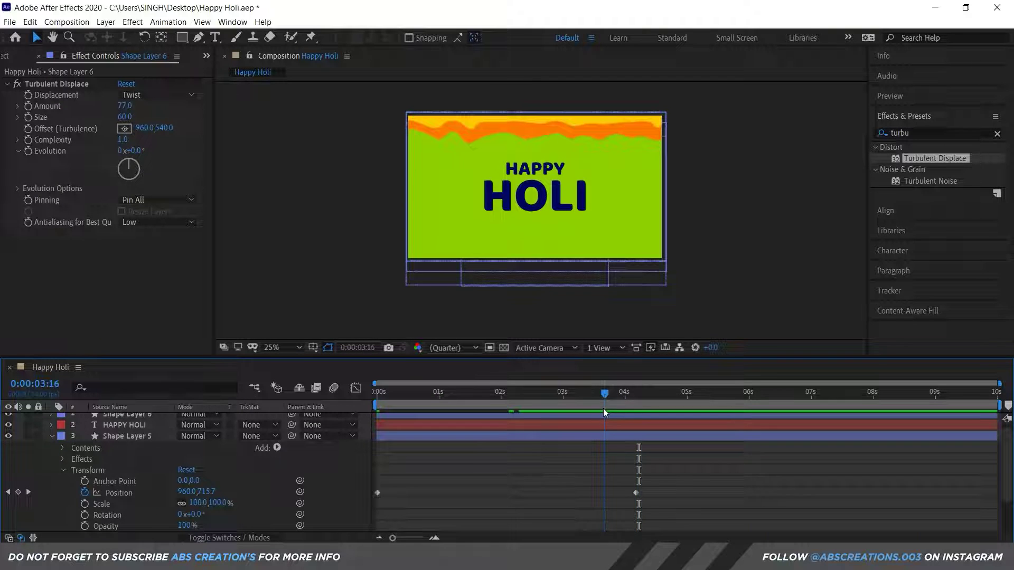
drag(394, 418, 613, 419)
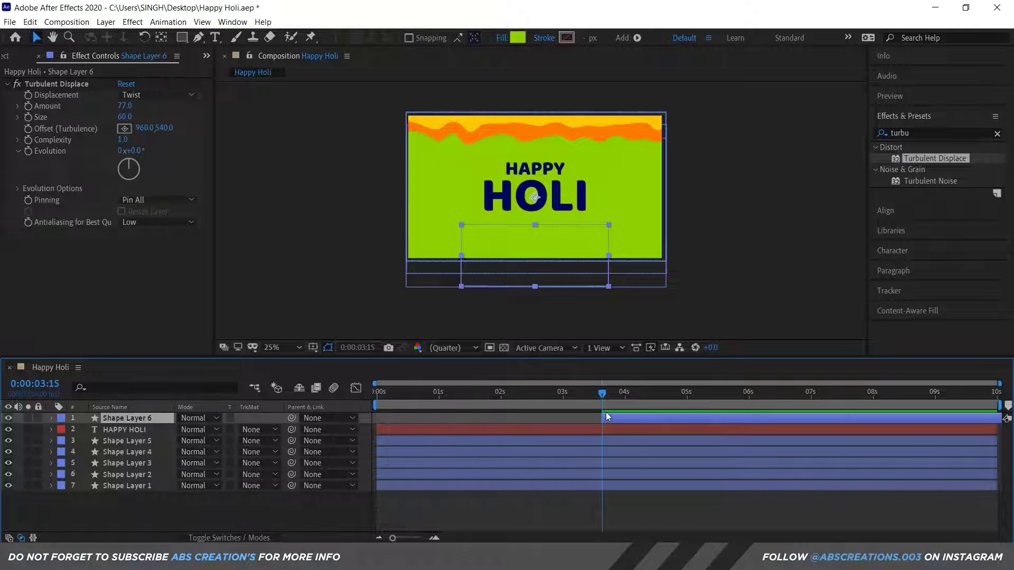
- Set the shape's fill colour to pink ff0066
click(518, 37)
key(Escape)
key(Page_Down)
key(Page_Down)
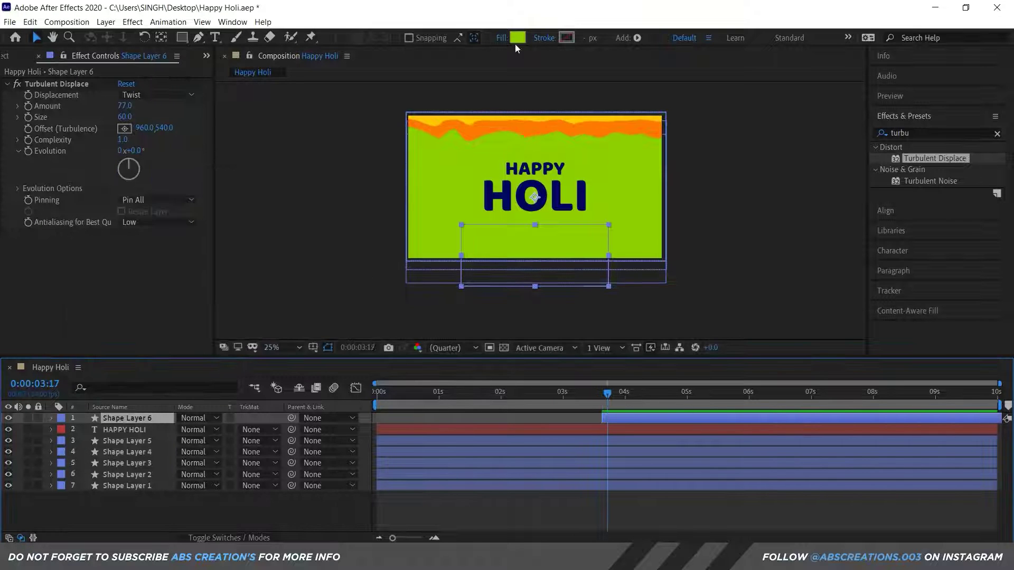
click(518, 37)
text(ff0066)
key(Return)
click(703, 318)
- Keyframe Position at 3:16 and move the pink shape up to the top by 6:00
click(127, 418)
drag(585, 393, 750, 393)
key(alt+shift+p)
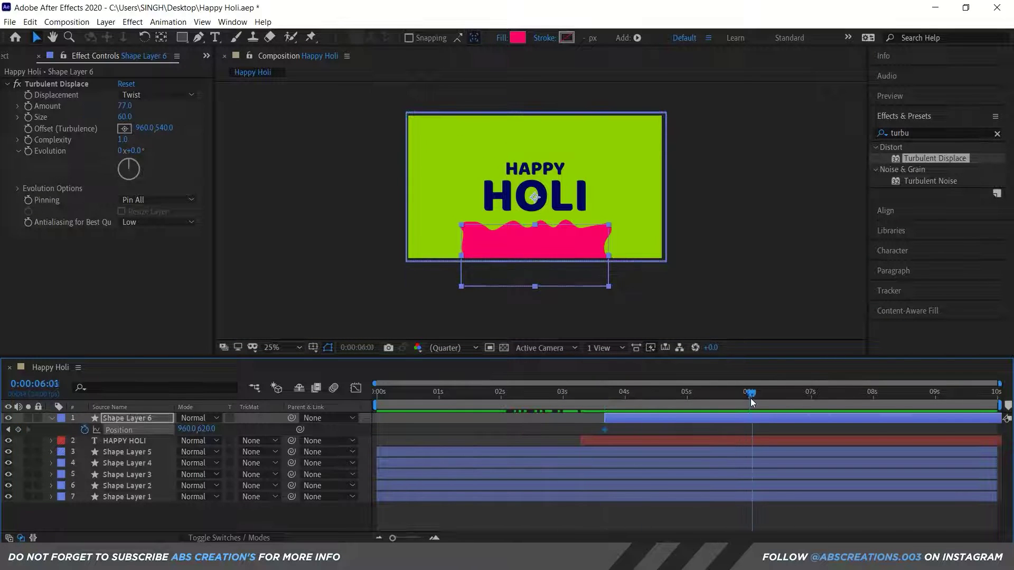
drag(525, 226, 527, 117)
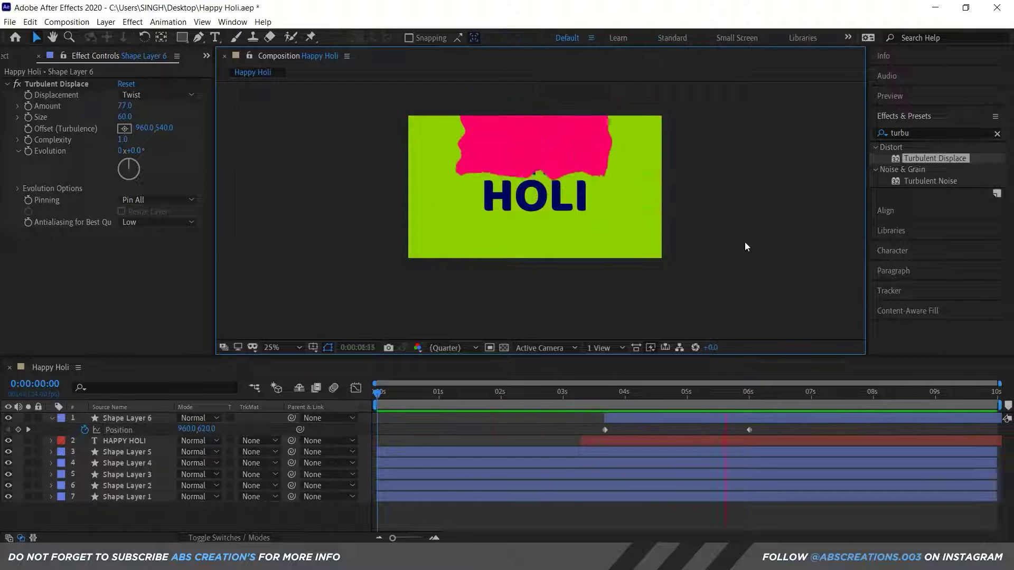
click(95, 417)
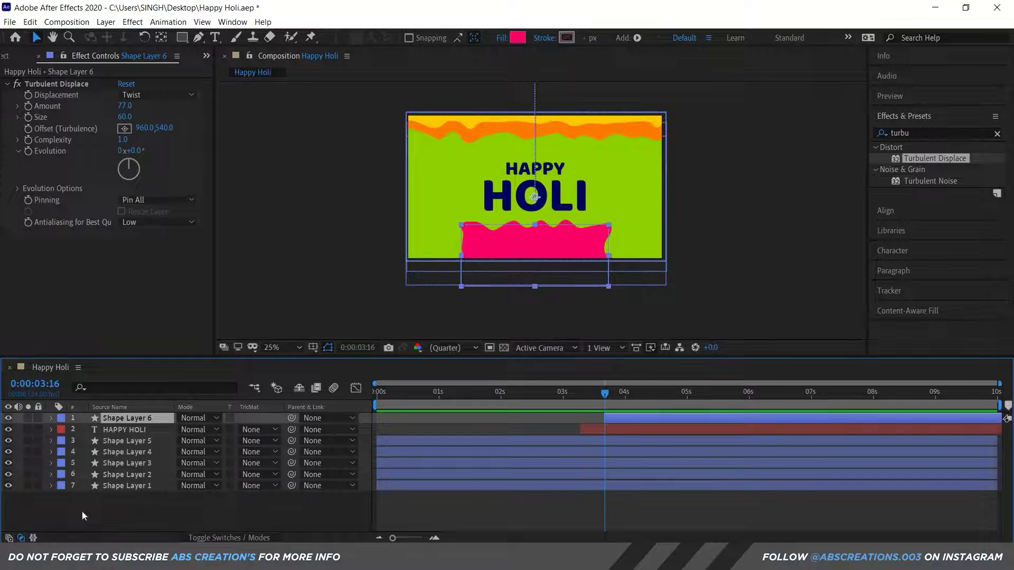
- Set HAPPY HOLI's track matte to the pink shape's Alpha Matte and preview the reveal
click(270, 430)
click(274, 441)
click(771, 271)
key(space)
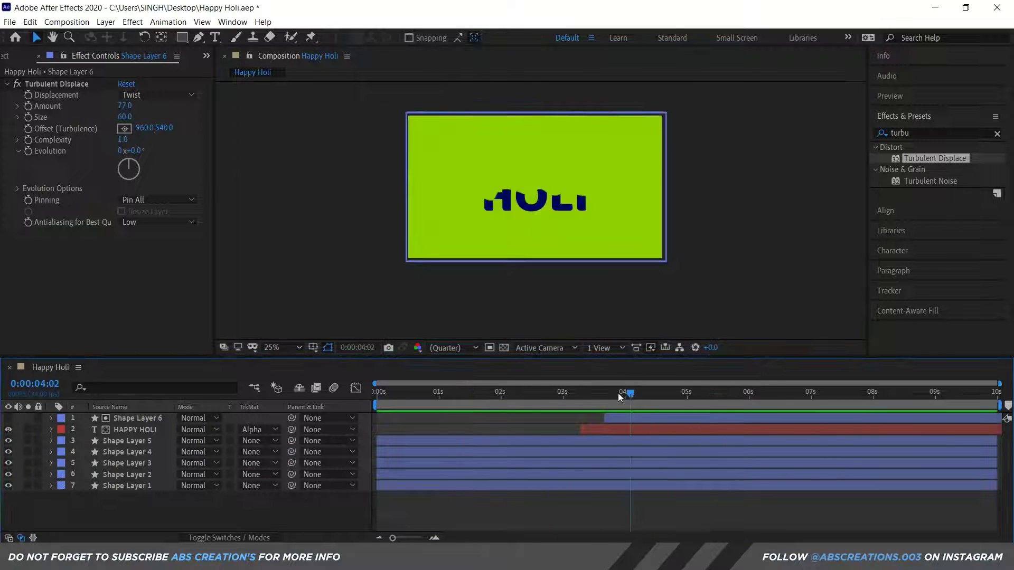
click(610, 394)
- Apply the Fill effect to the HAPPY HOLI title and make it pink
click(592, 429)
click(911, 132)
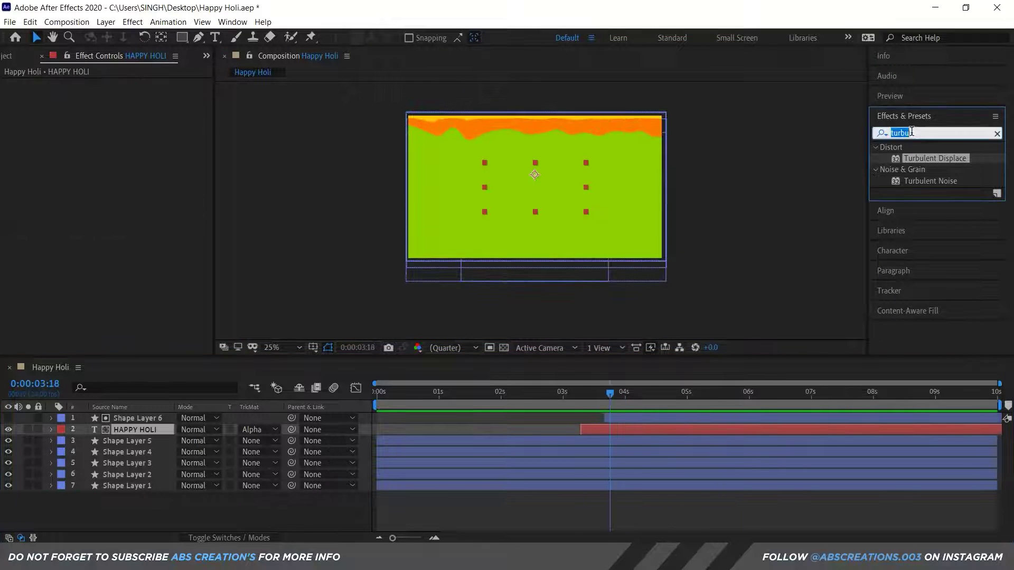
text(fill)
double_click(921, 214)
click(124, 117)
click(256, 206)
click(362, 197)
- Select the pink wave and title layers at about 3:03 and duplicate them
drag(564, 396, 585, 406)
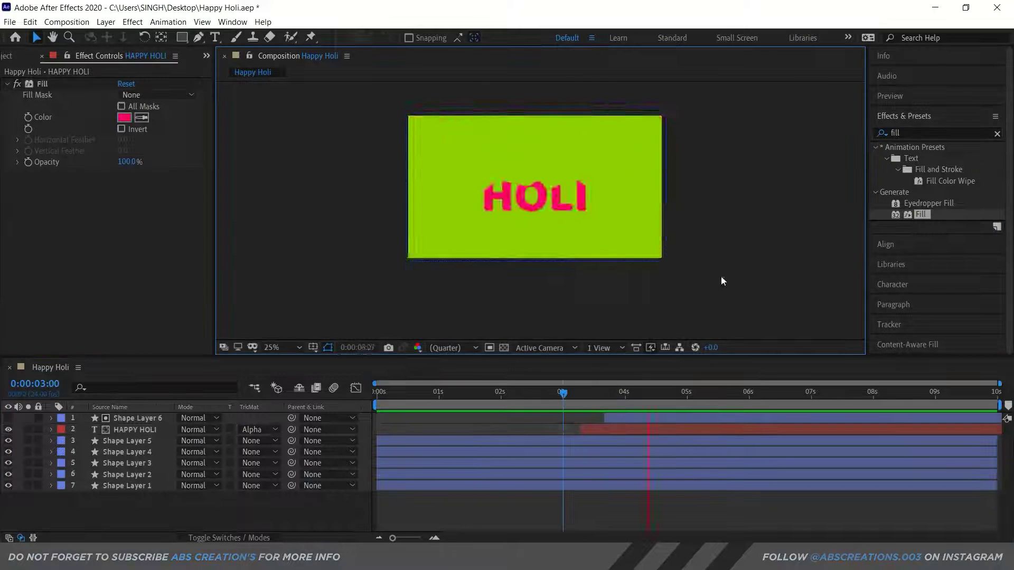
shift+click(629, 419)
key(ctrl+d)
- Fill the HAPPY HOLI 2 copy blue (0296) at about 3:23
click(581, 393)
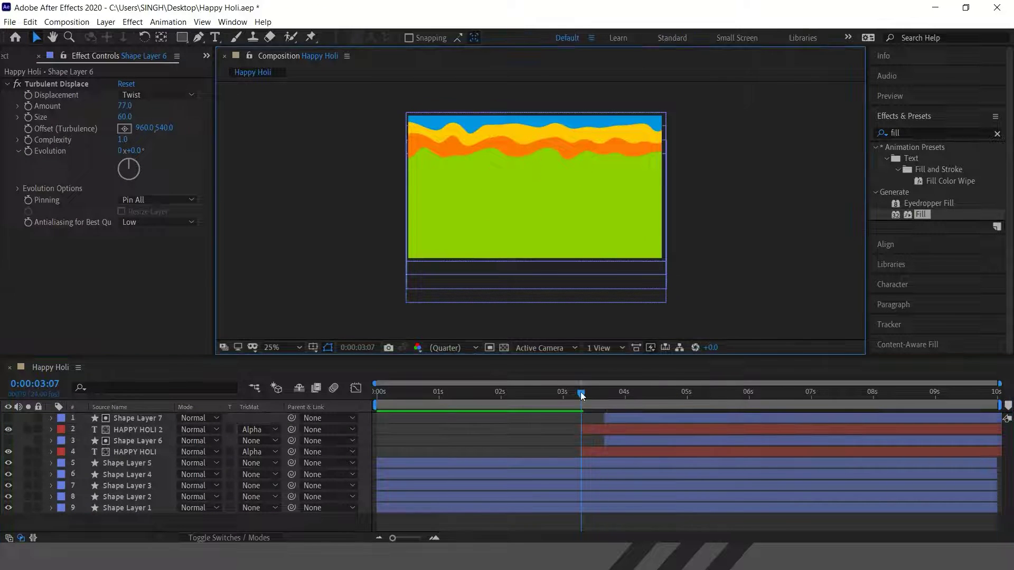
drag(581, 394, 623, 395)
click(596, 429)
click(124, 118)
text(0296)
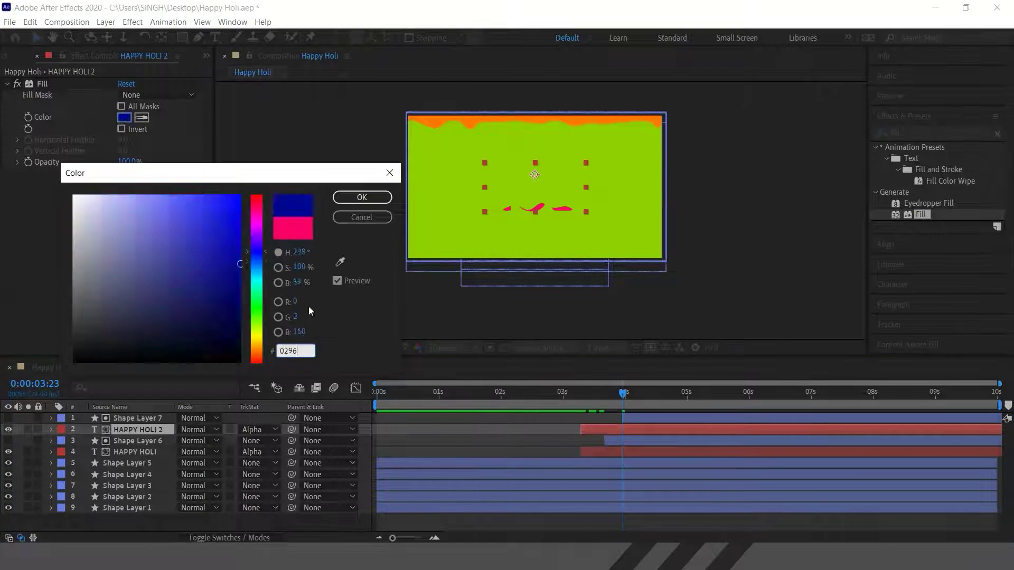
key(Return)
- Duplicate the wave-and-title pair again and fill HAPPY HOLI 3 yellow FFC000
click(645, 418)
mouse_move(623, 393)
mouse_down()
mouse_move(521, 402)
mouse_move(776, 430)
mouse_move(629, 407)
mouse_move(641, 395)
mouse_up()
key(ctrl+d)
click(645, 429)
click(124, 118)
text(FFC000)
key(Return)
- Duplicate the pair, offset the copies later, and set HAPPY HOLI 4's fill colour to orange
ctrl+click(668, 420)
key(ctrl+d)
drag(641, 393, 659, 394)
click(634, 429)
click(124, 117)
key(Return)
- Add one more copy at 4:20, fill HAPPY HOLI 5 lime green 8CC800, and preview
key(ctrl+d)
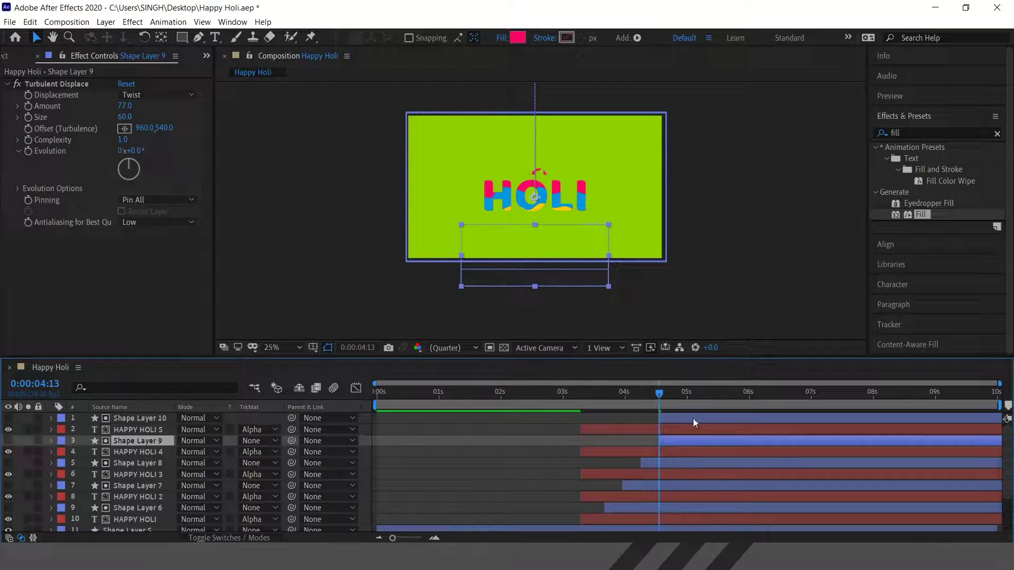
click(693, 419)
click(677, 395)
click(686, 430)
click(124, 117)
text(8CC800)
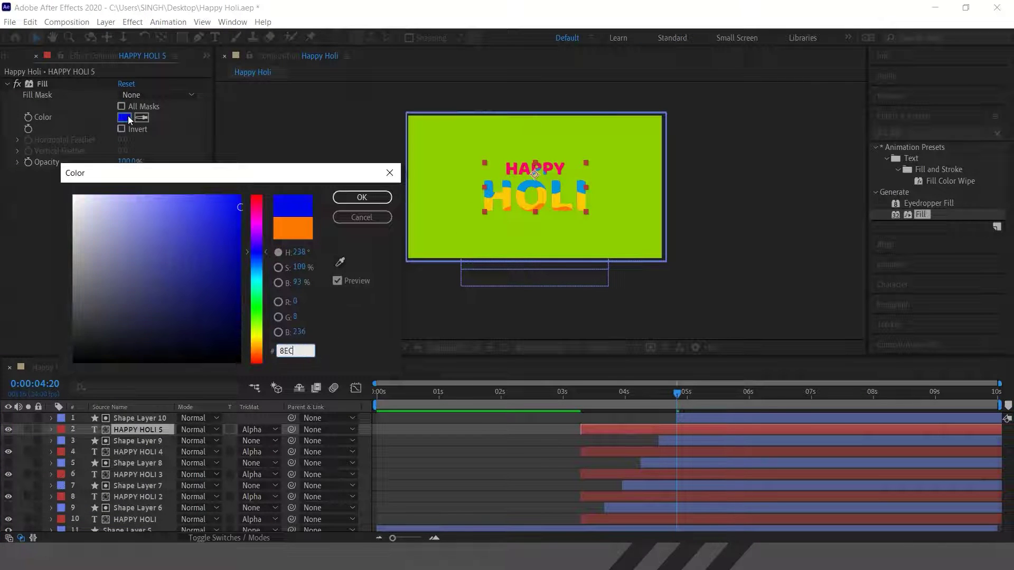
key(Return)
key(space)
drag(659, 393, 731, 369)
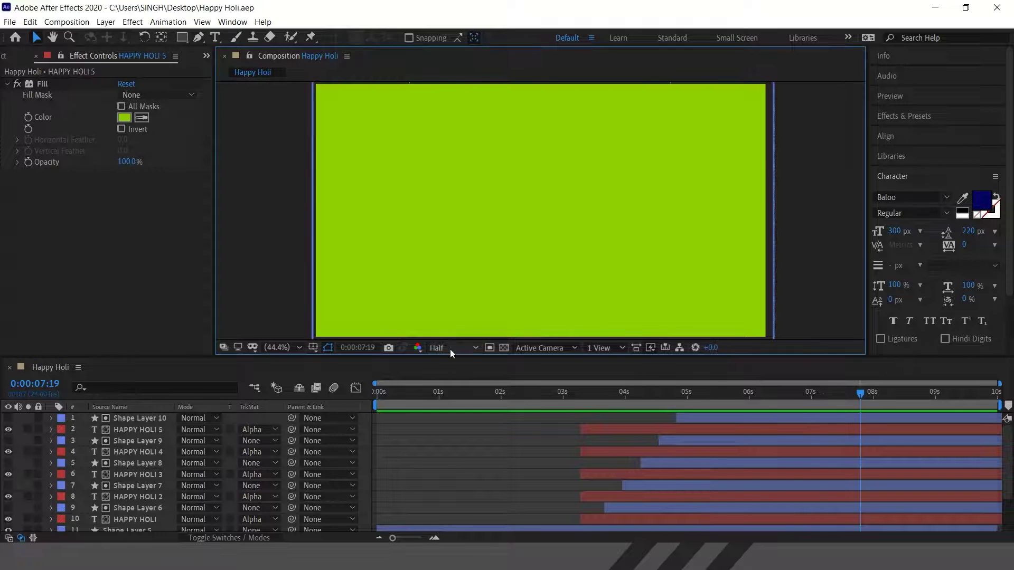
- Change the HAPPY HOLI 5 fill colour to white and play back
click(537, 393)
mouse_move(537, 394)
mouse_down()
mouse_move(686, 394)
mouse_move(678, 411)
mouse_up()
click(698, 431)
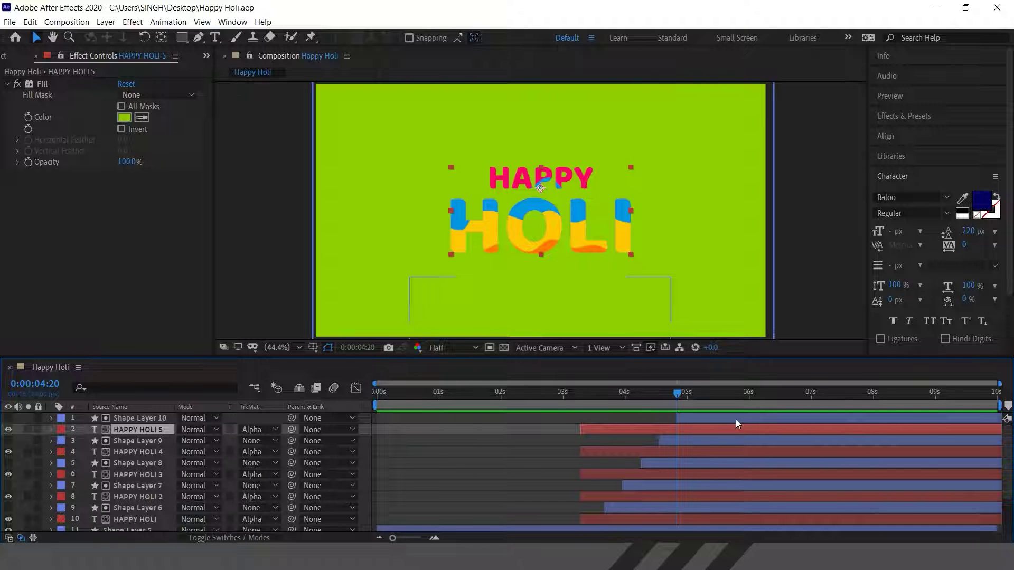
click(125, 117)
click(74, 194)
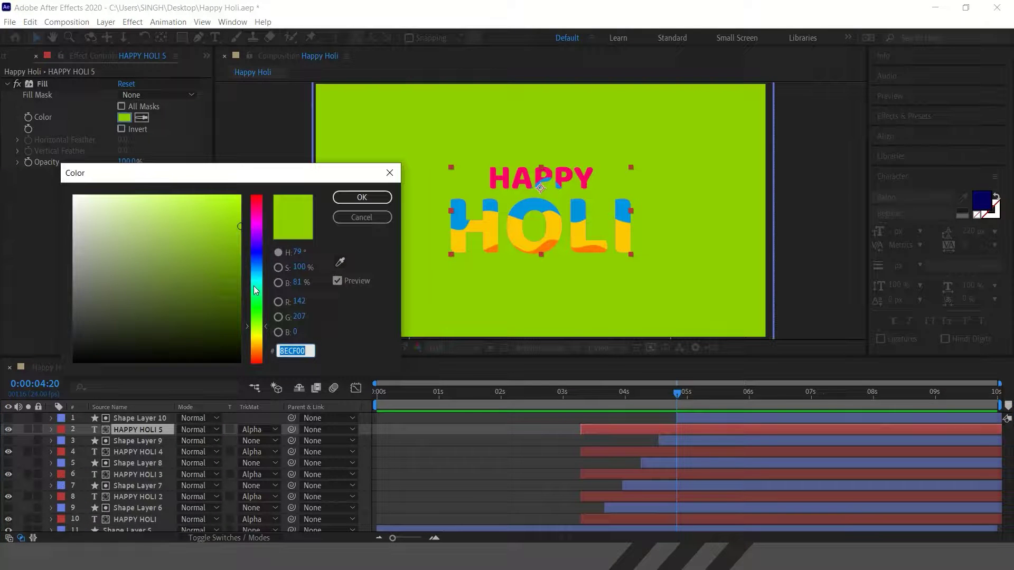
click(358, 195)
key(space)
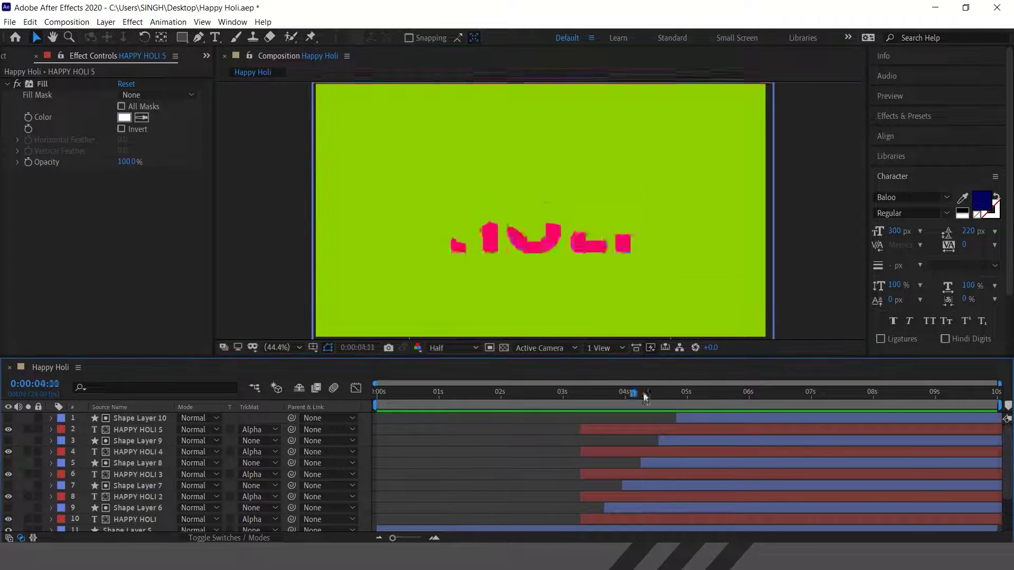
- Add a Scale keyframe at 4:20 to Shape Layer 10 alongside its Position keyframes
click(681, 418)
key(p)
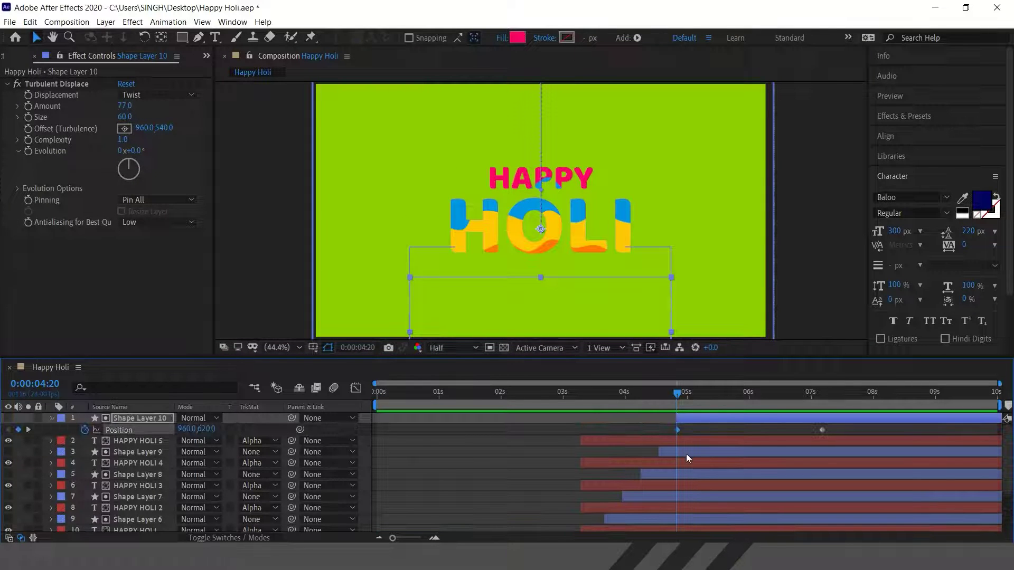
drag(736, 392, 803, 403)
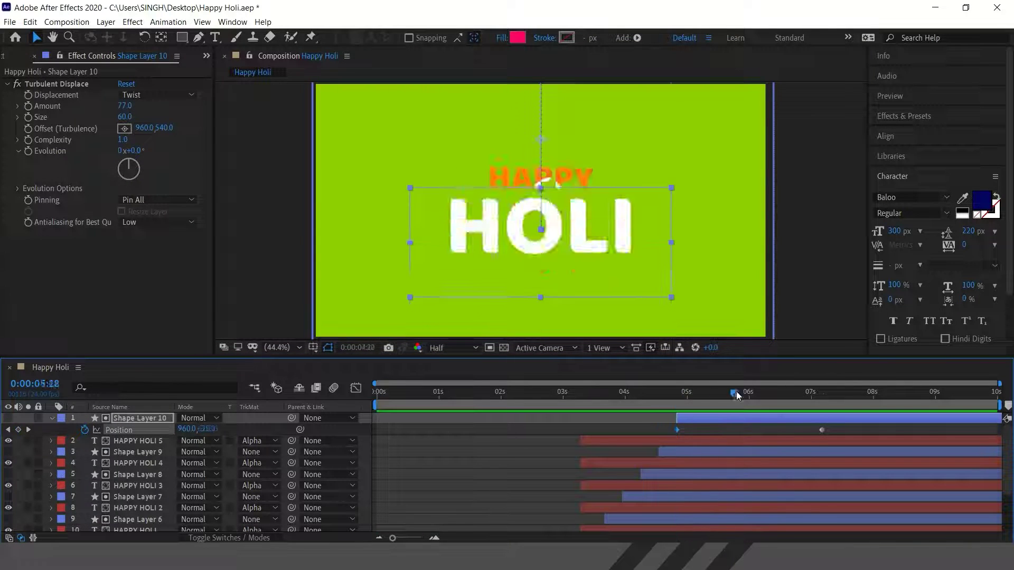
right_click(822, 430)
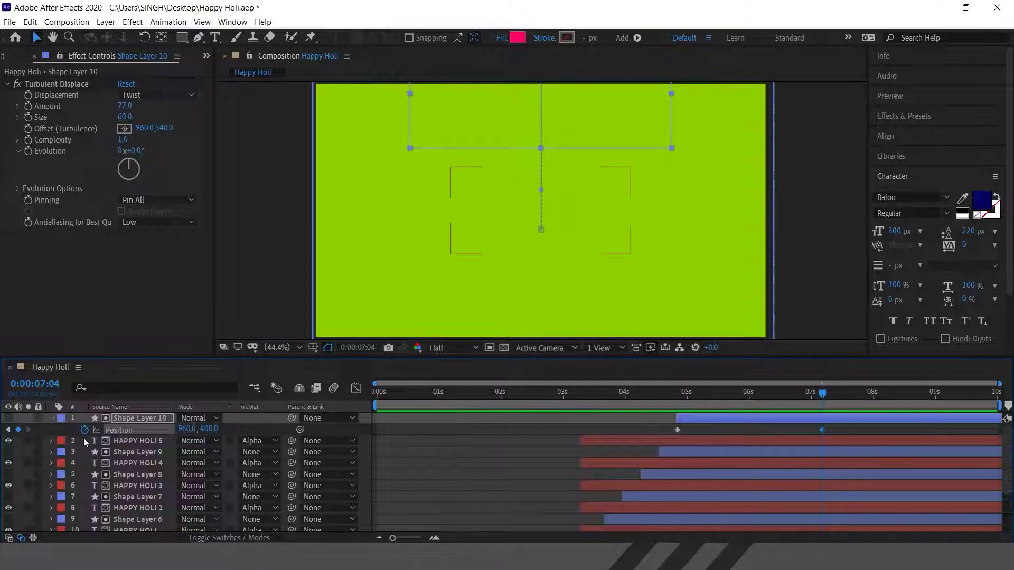
key(j)
click(84, 485)
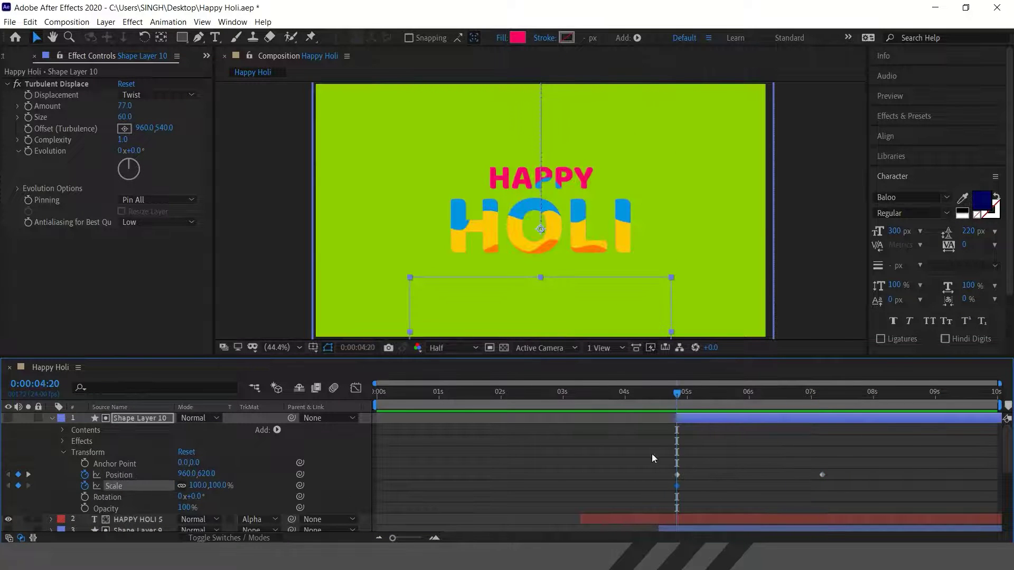
key(k)
key(space)
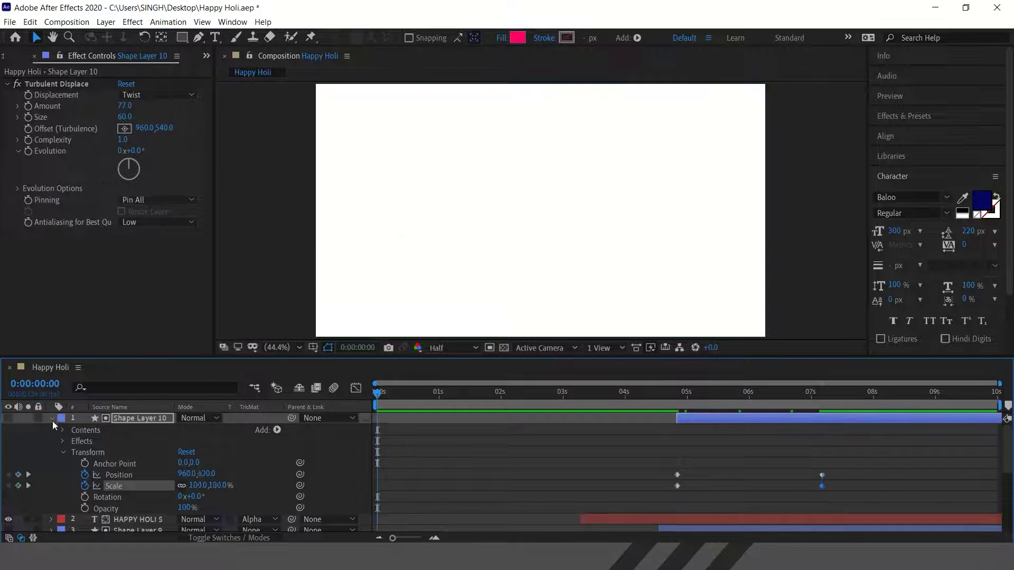
click(52, 418)
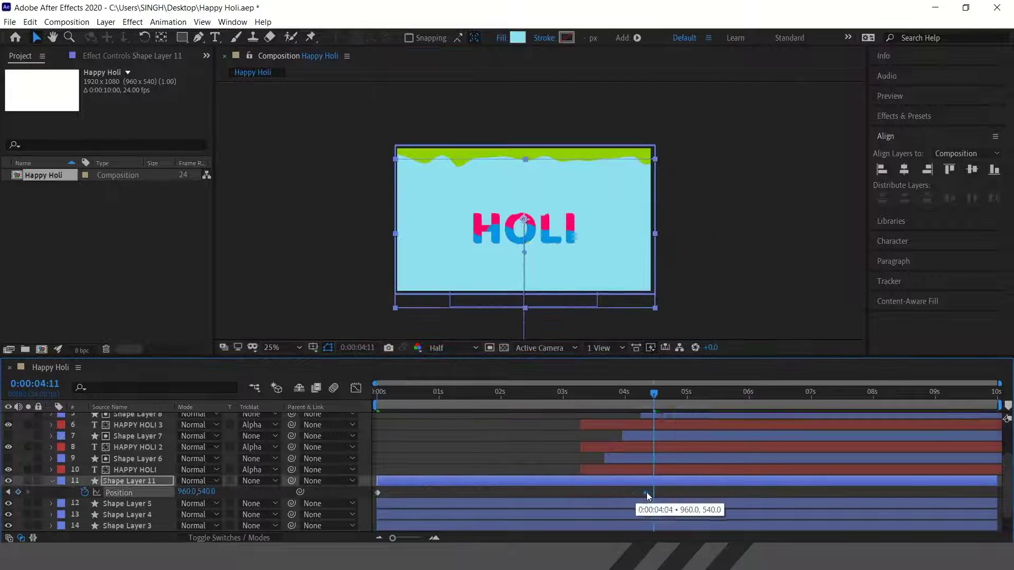
click(520, 182)
click(420, 506)
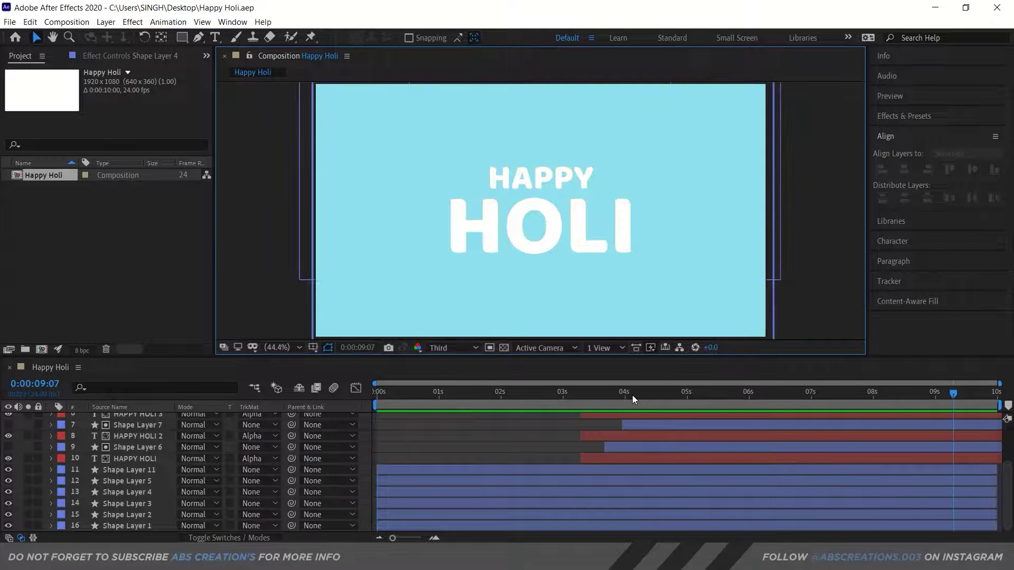
drag(626, 376, 661, 378)
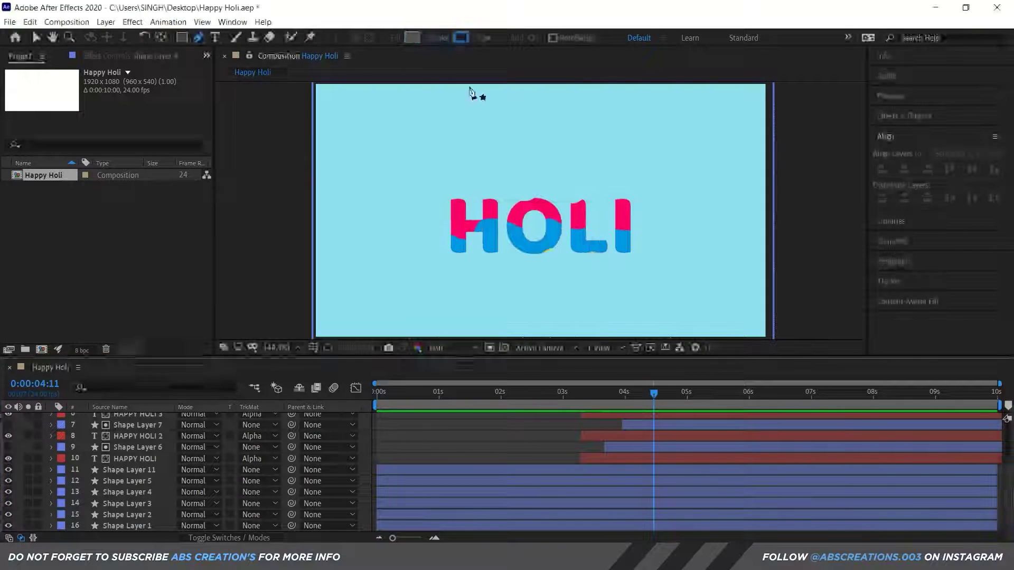
- Draw a curved open stroke path across HOLI at the frame where it appears
drag(655, 392, 660, 393)
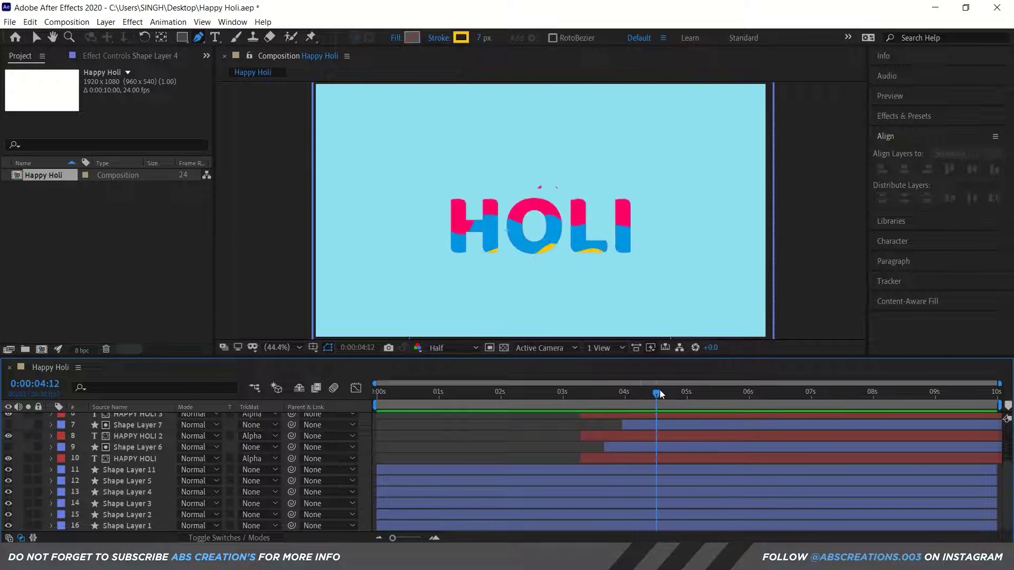
drag(441, 166, 431, 166)
key(v)
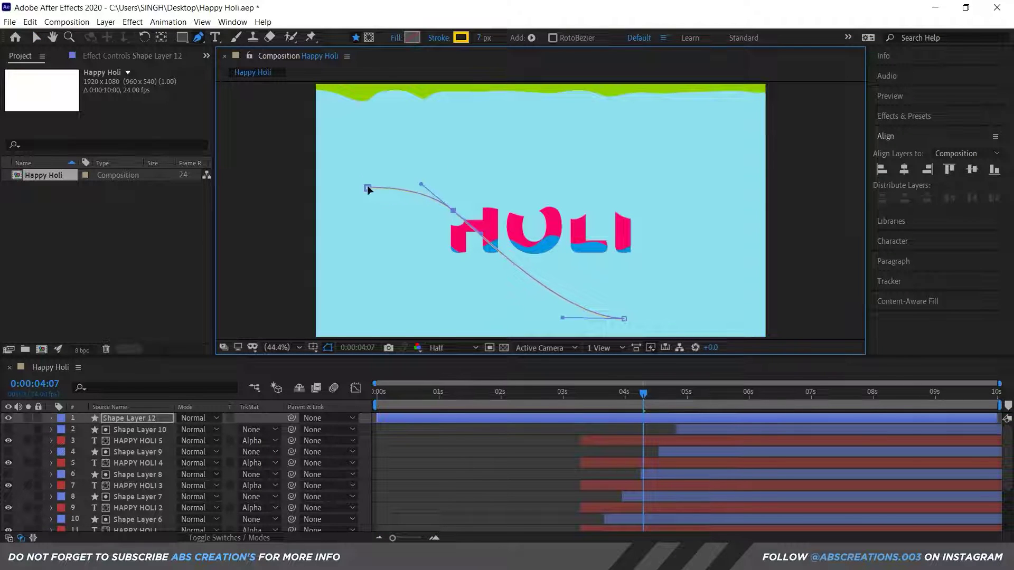
key(v)
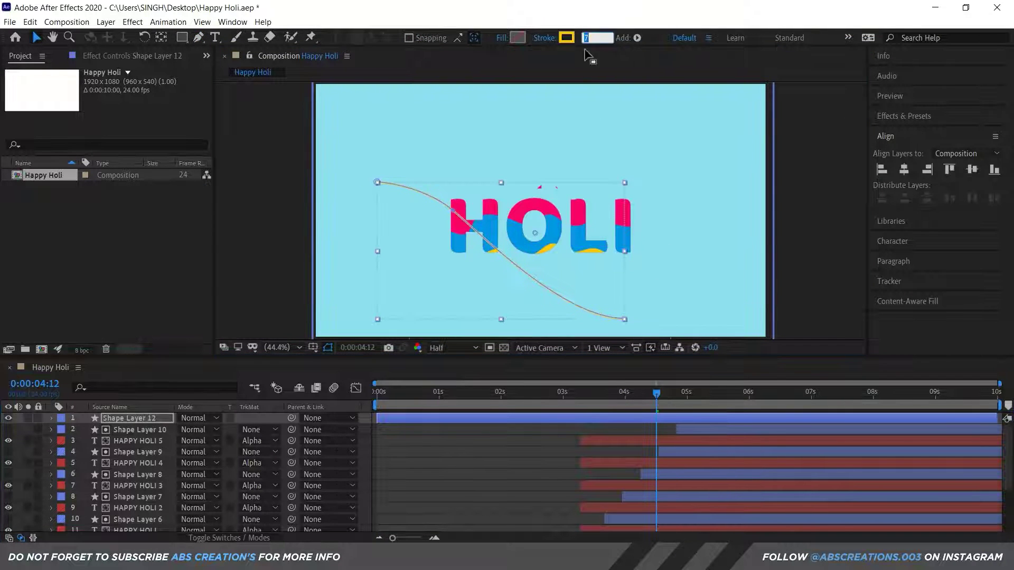
key(space)
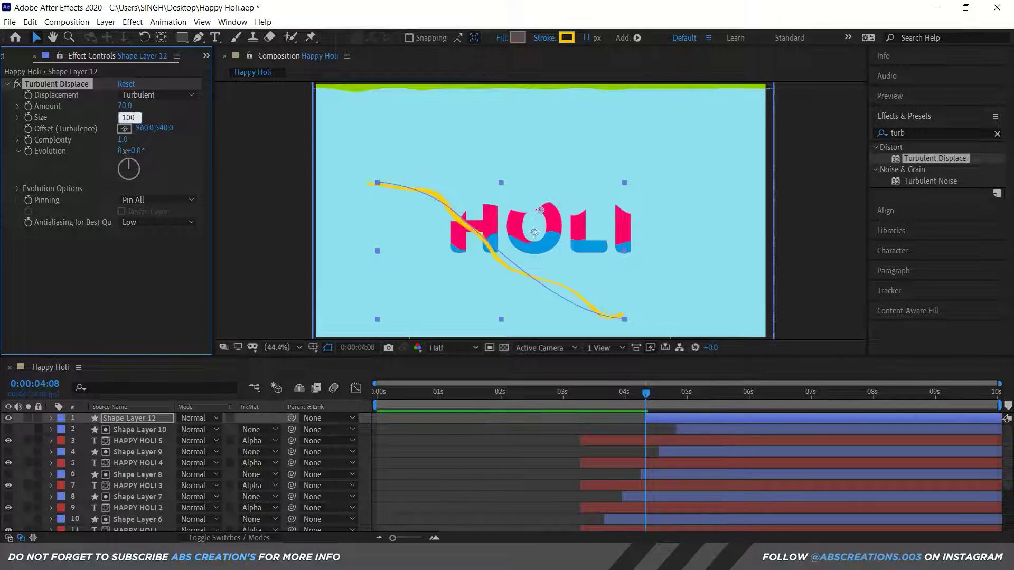
- Set the stroke's Turbulent Displace size to 100 and expand Shape Layer 12's contents
click(459, 227)
click(456, 258)
key(p)
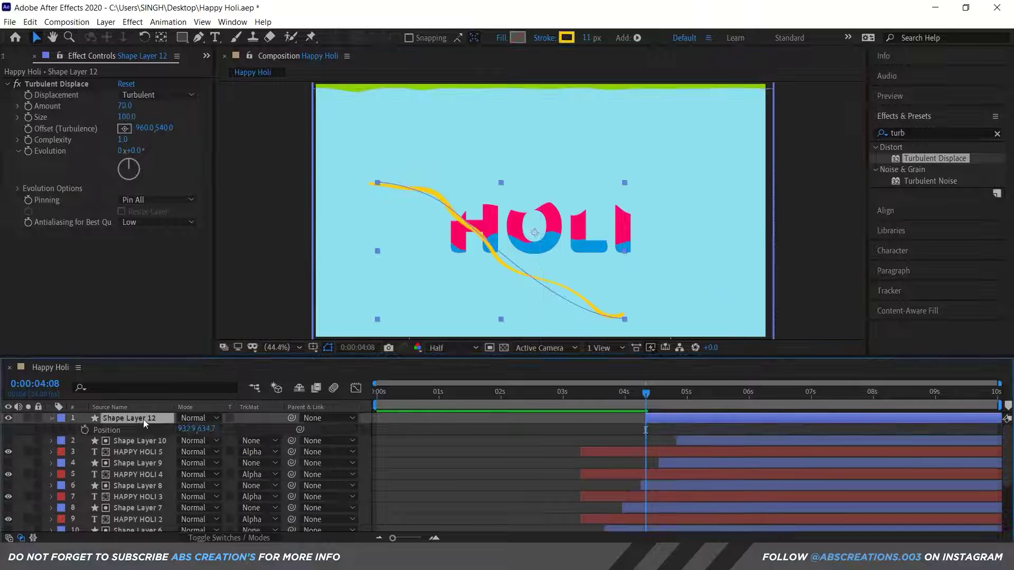
key(p)
right_click(145, 417)
click(156, 294)
click(52, 418)
- Add Trim Paths to the yellow stroke and keyframe End growing from 12% to full length
click(277, 430)
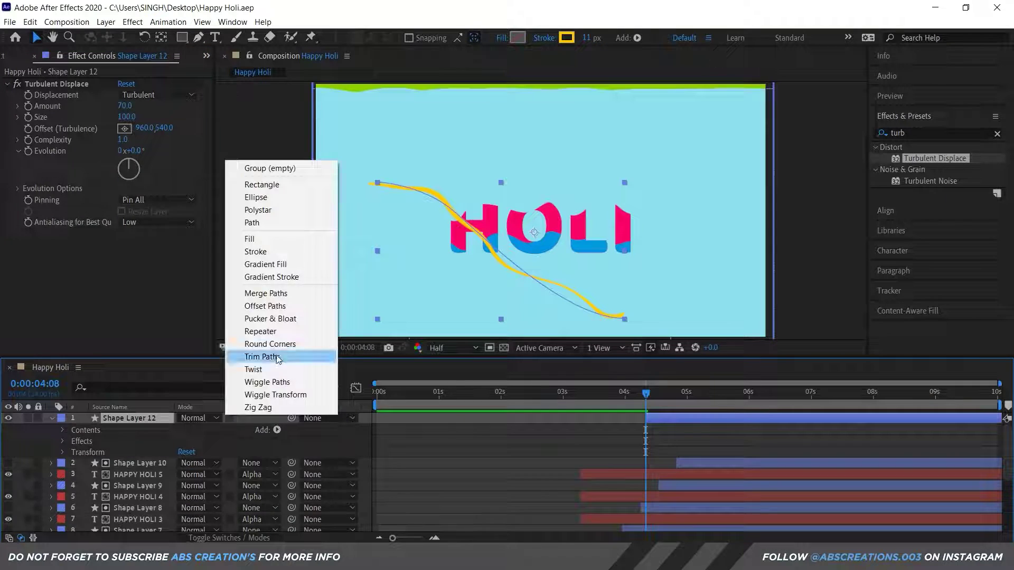
click(274, 354)
drag(186, 475, 126, 475)
drag(673, 395, 671, 399)
drag(186, 474, 222, 474)
mouse_move(672, 399)
mouse_down()
mouse_move(649, 402)
mouse_move(650, 424)
mouse_up()
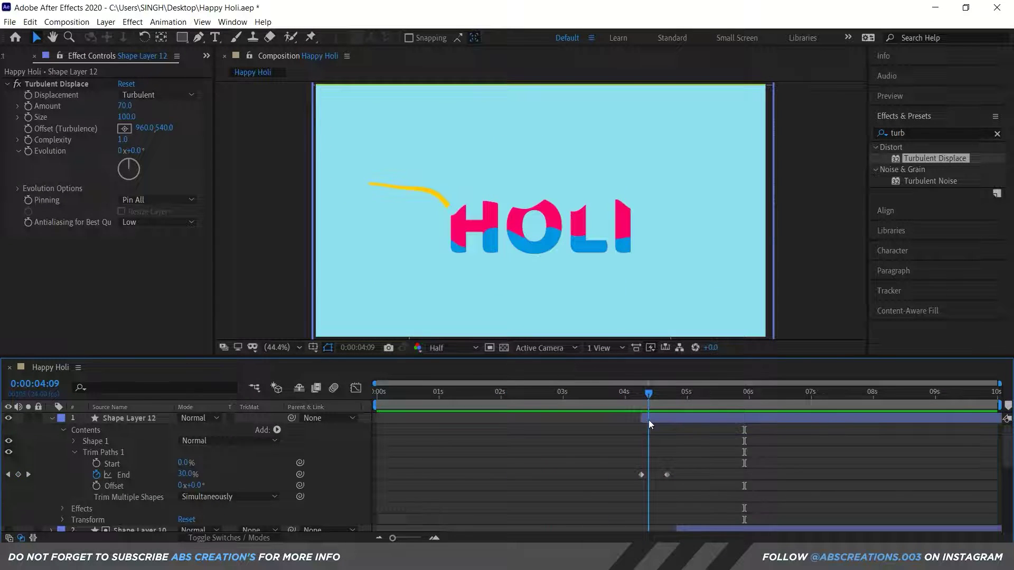
- Add a Trim Paths Start keyframe at 4:09 so the stroke draws off
click(96, 464)
click(671, 394)
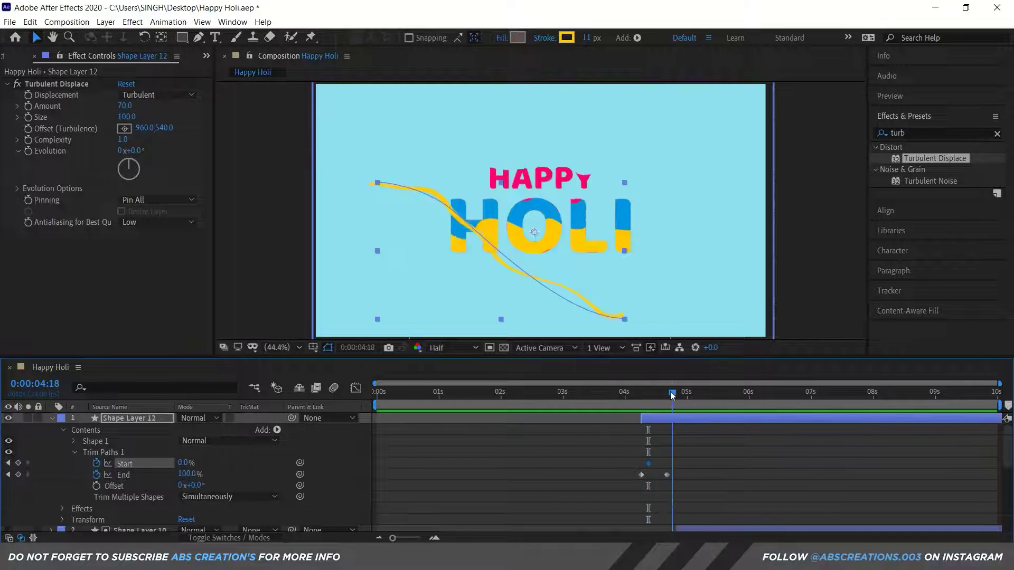
mouse_move(759, 379)
mouse_down()
mouse_move(648, 435)
mouse_move(619, 417)
mouse_up()
key(space)
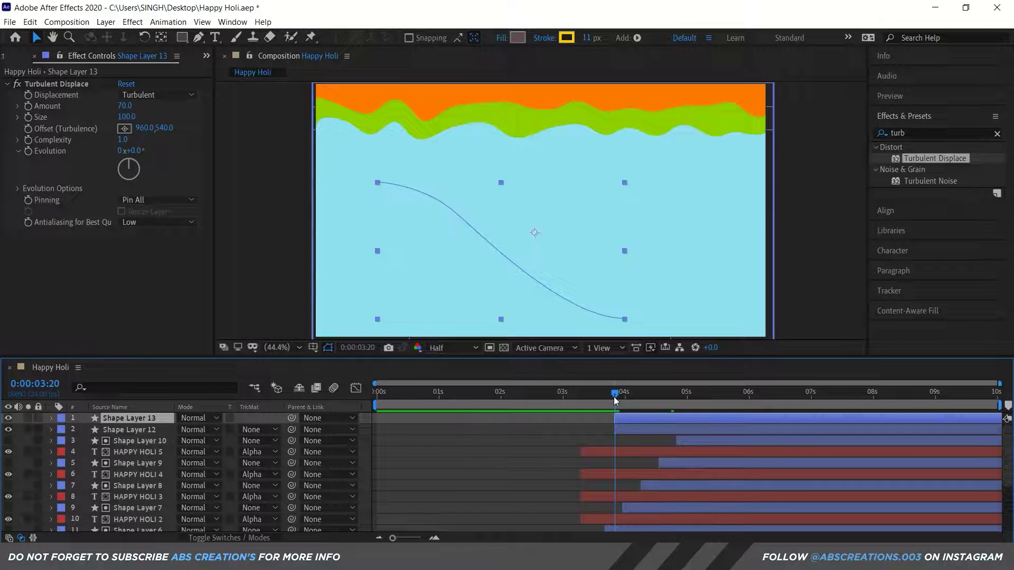
- Start the copied stroke layer at the current time and rotate its path
key(bracketleft)
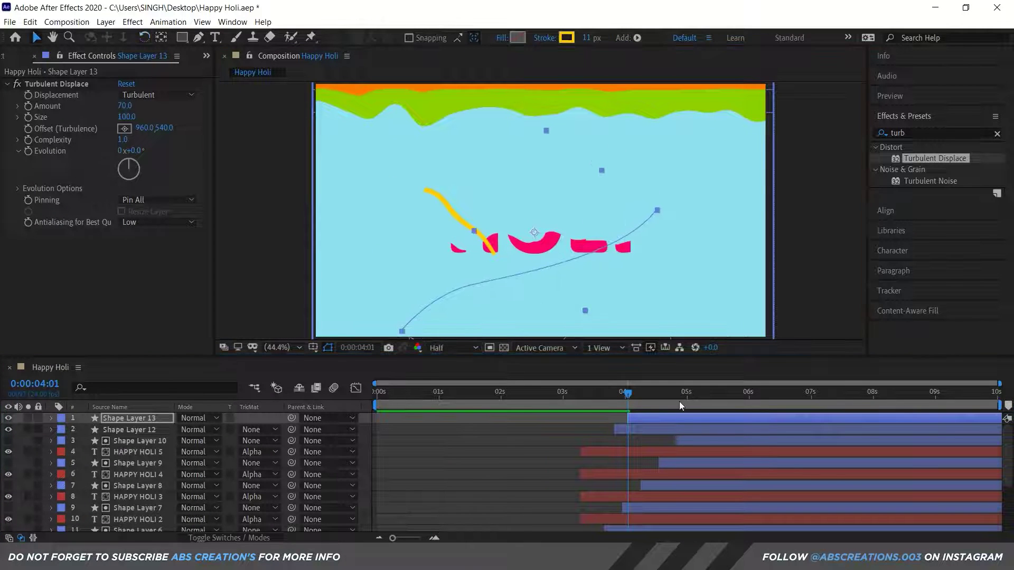
key(w)
mouse_move(666, 221)
mouse_down()
mouse_move(691, 306)
mouse_move(643, 151)
mouse_move(740, 172)
mouse_up()
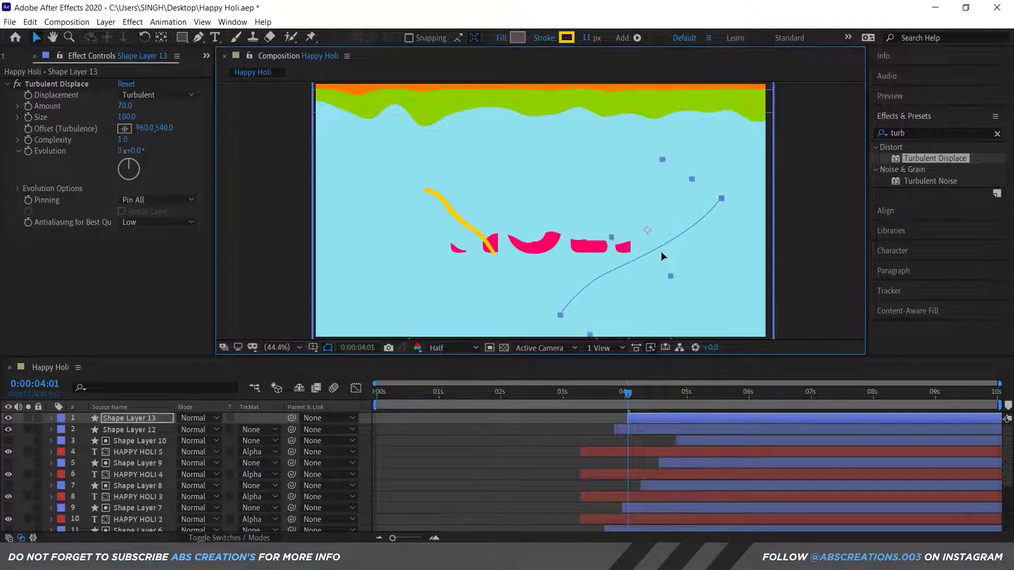
key(v)
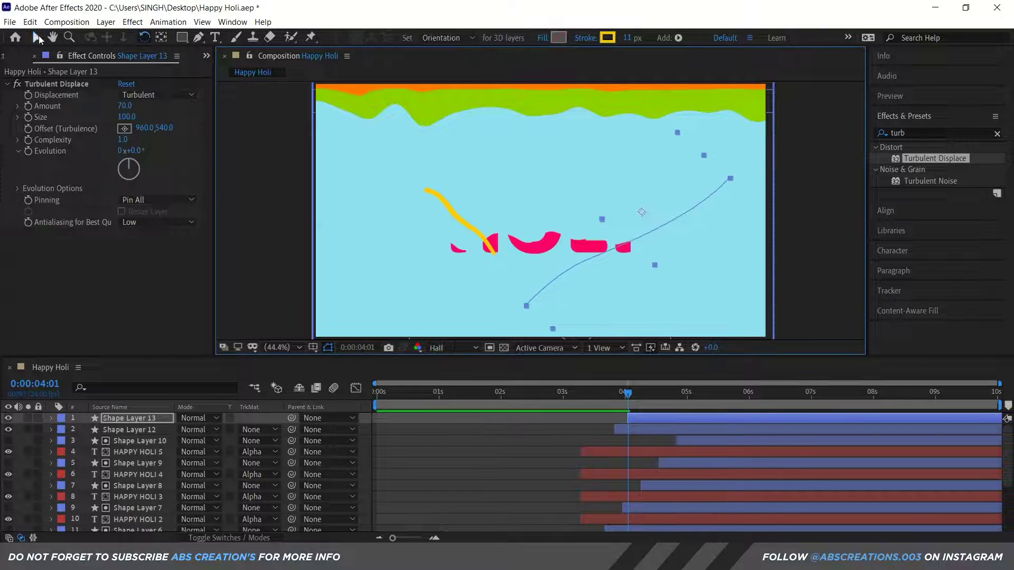
- At 4:00, change Shape Layer 13's stroke colour to a lighter cyan-blue
click(638, 402)
drag(638, 402, 623, 404)
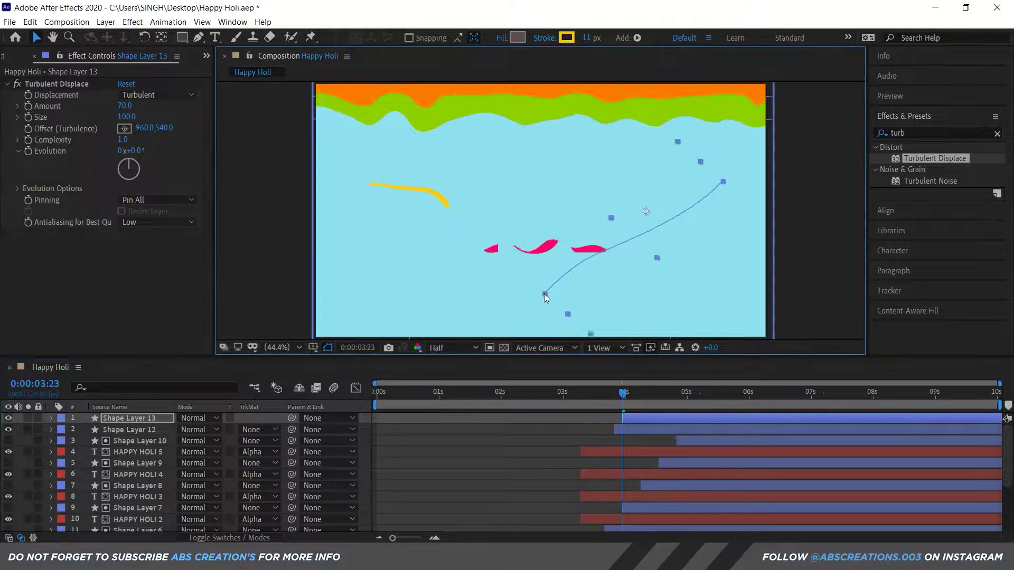
click(638, 404)
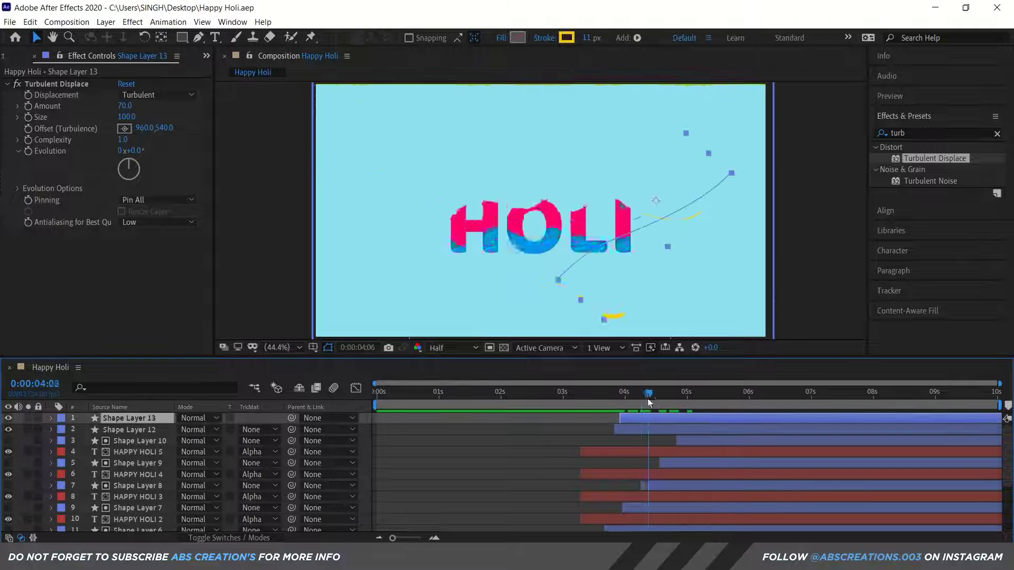
key(Page_Up)
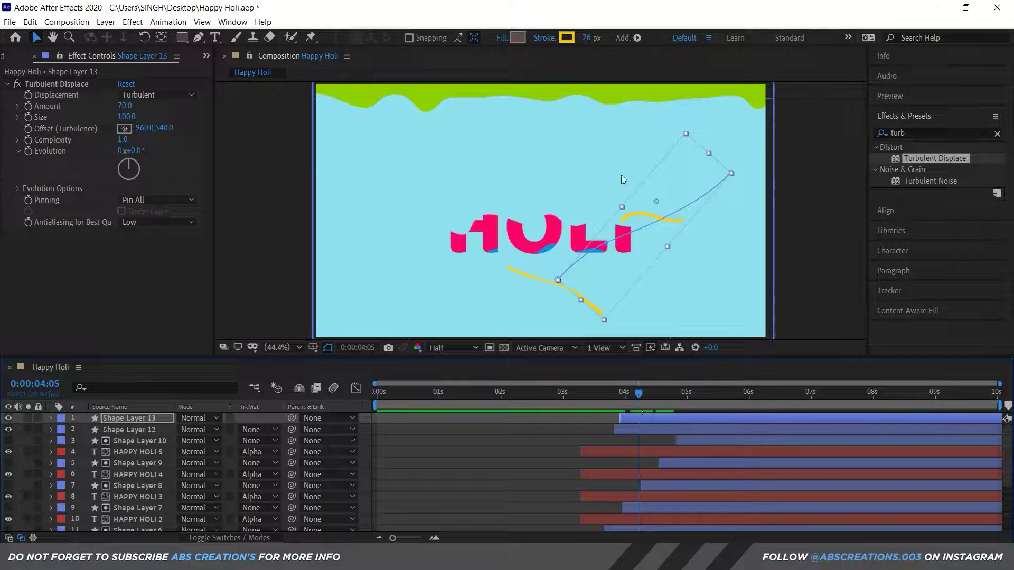
key(Page_Up)
key(Page_Up)
key(Page_Up)
key(ctrl+Down)
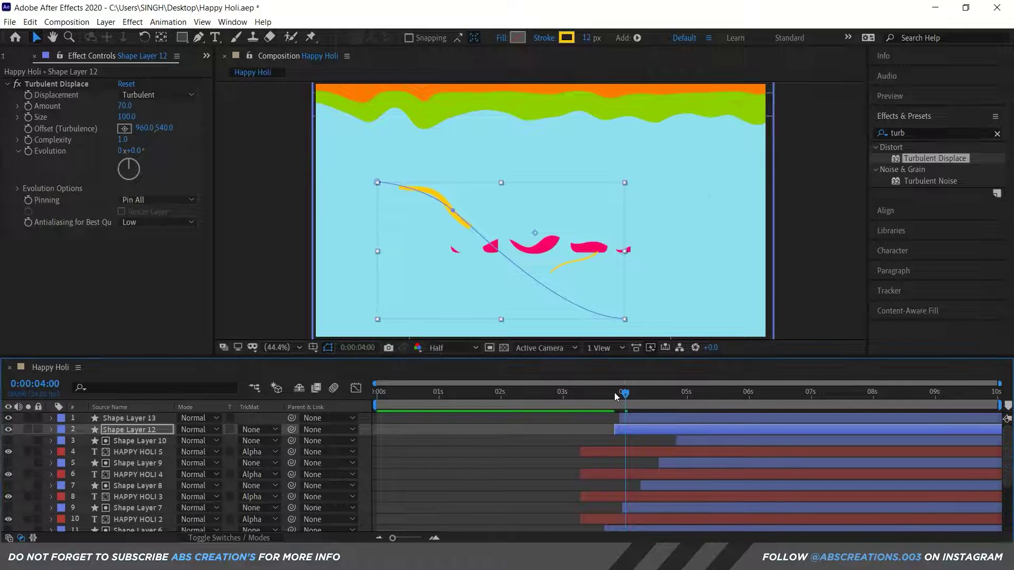
click(673, 418)
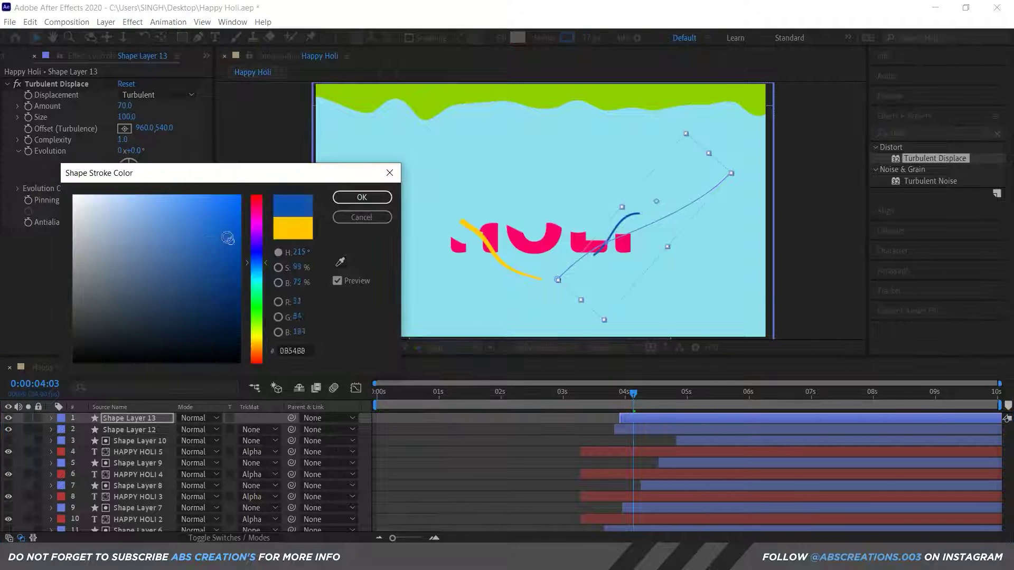
drag(208, 233, 231, 250)
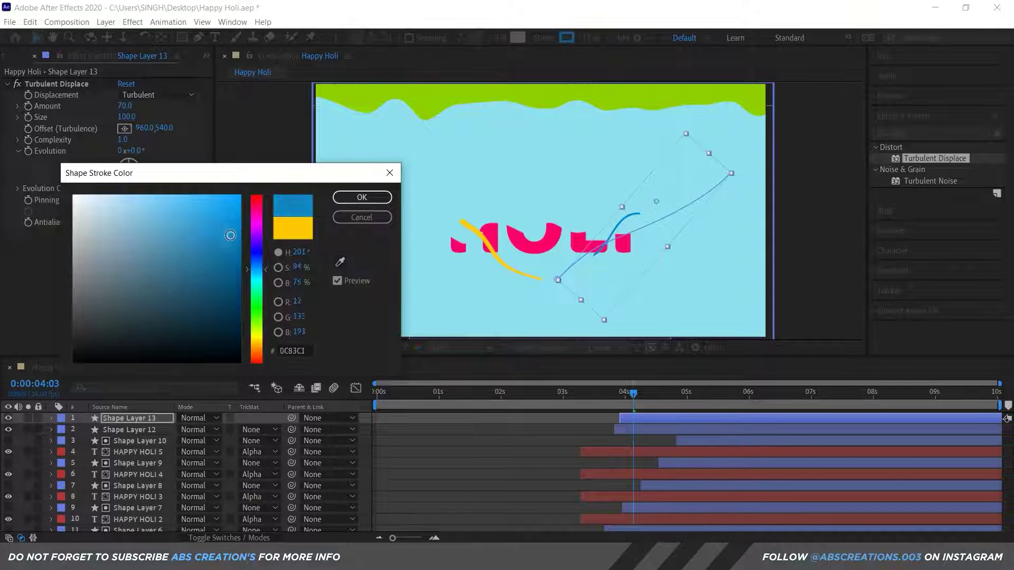
click(362, 197)
- Draw a small ellipse over the O of HOLI
click(488, 400)
drag(488, 403, 638, 398)
drag(524, 217, 546, 238)
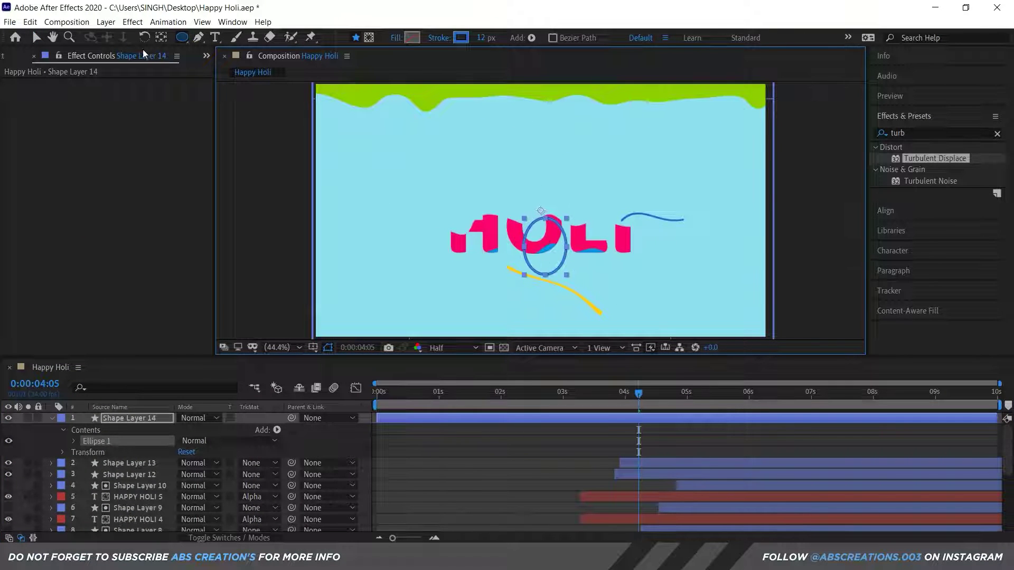
- Move the ellipse onto the O of HOLI, enlarge it slightly, and recolour its stroke
key(v)
drag(559, 228, 547, 203)
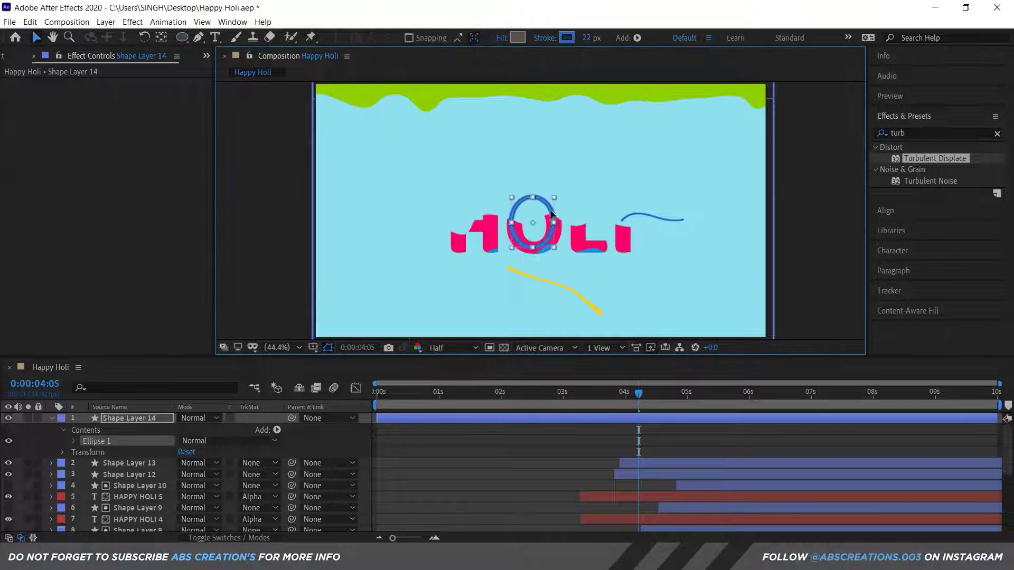
drag(555, 249, 557, 252)
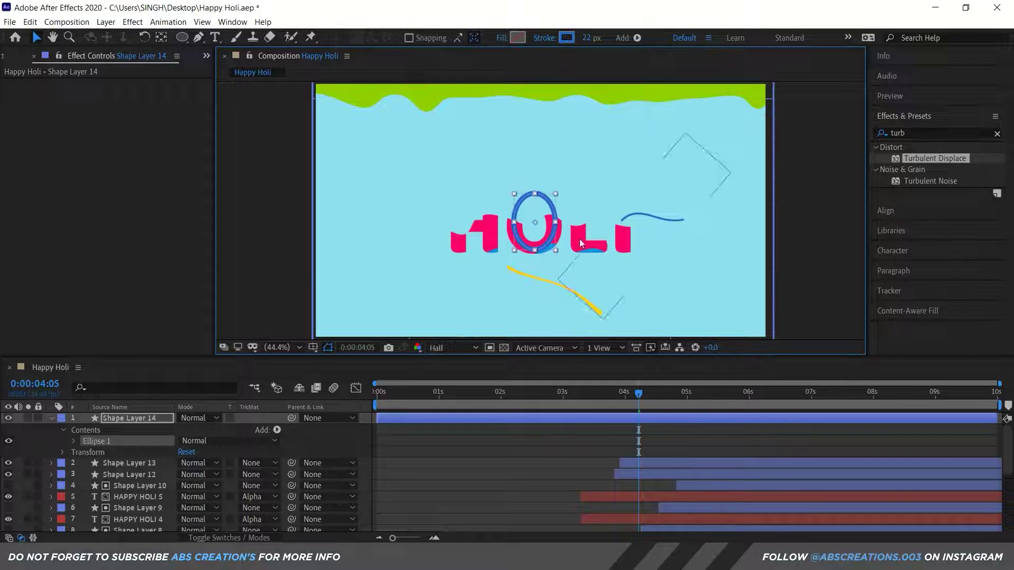
click(567, 37)
click(204, 226)
click(356, 197)
- Start the ellipse layer at 4:01 and apply Turbulent Displace with a higher amount and smaller size
click(626, 393)
key(alt+bracketleft)
click(51, 418)
drag(935, 158, 54, 420)
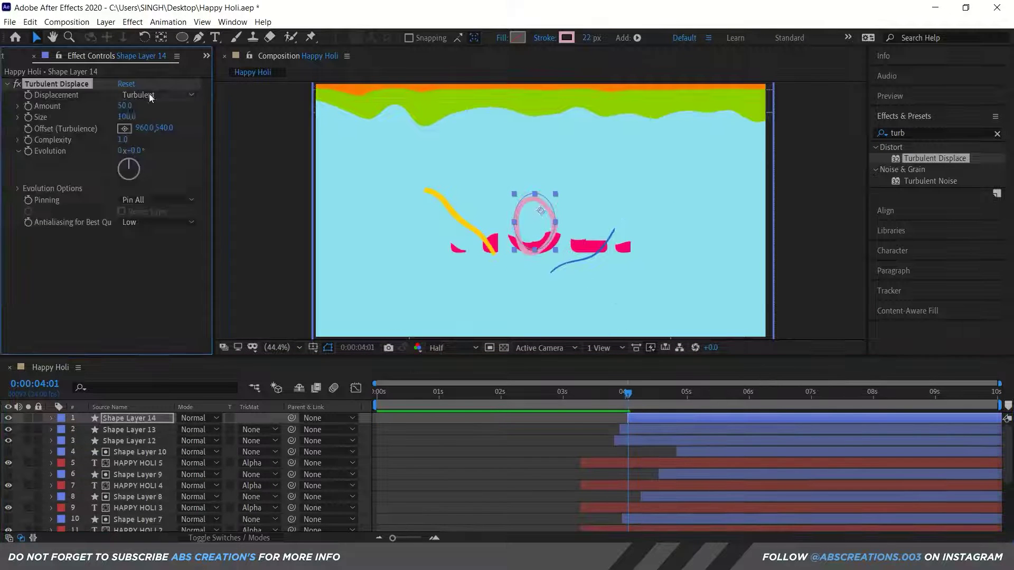
drag(326, 120, 338, 121)
drag(126, 117, 114, 124)
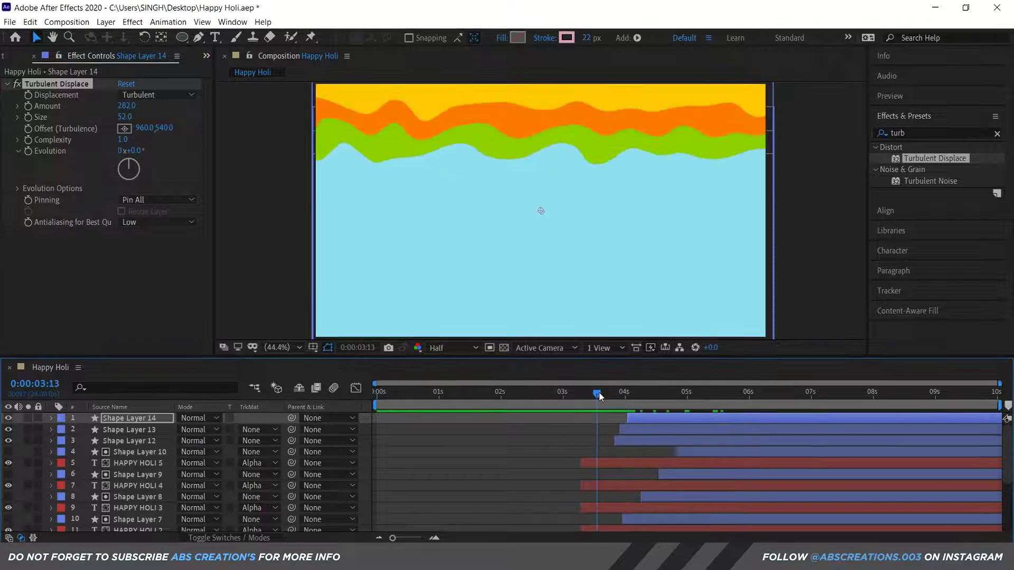
- Reveal Shape Layer 13's transform and Trim Paths settings and change its stroke colour to green
click(130, 429)
click(52, 430)
click(64, 464)
click(62, 441)
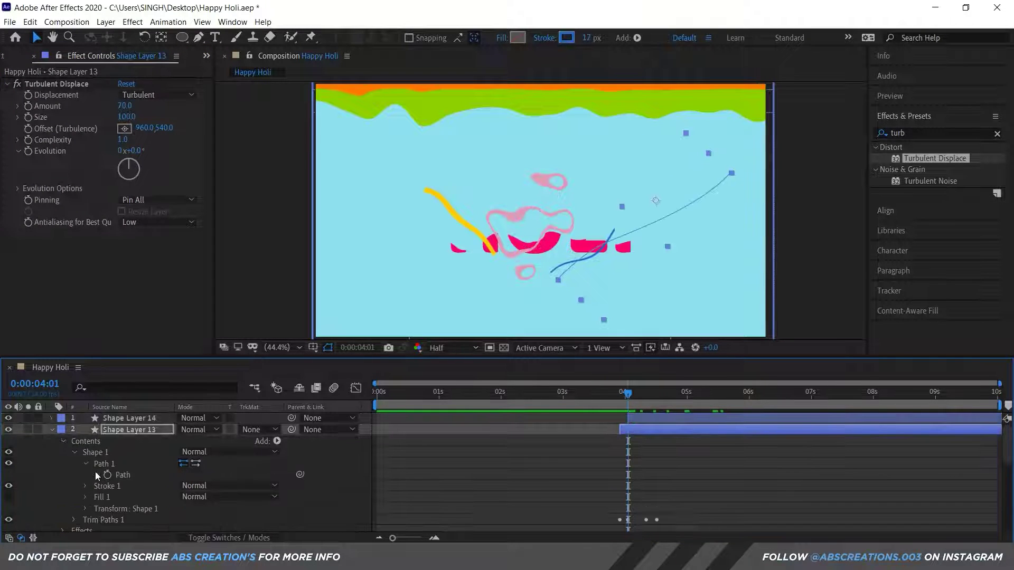
scroll(150, 477, down, 3)
click(74, 453)
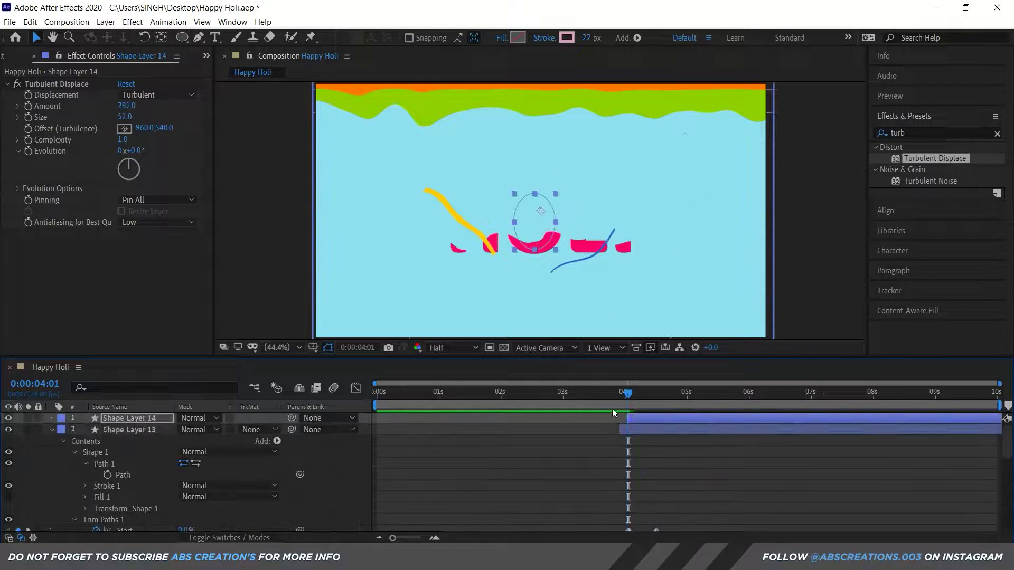
drag(256, 243, 263, 318)
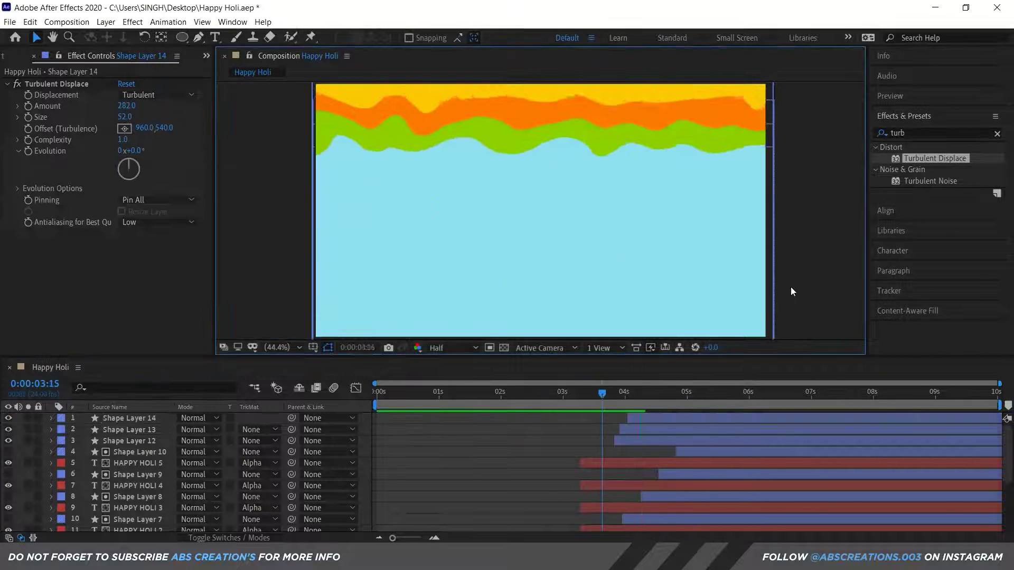
- Set the ellipse's Turbulent Displace to Amount 360 and Size 50, then preview the splash
click(575, 267)
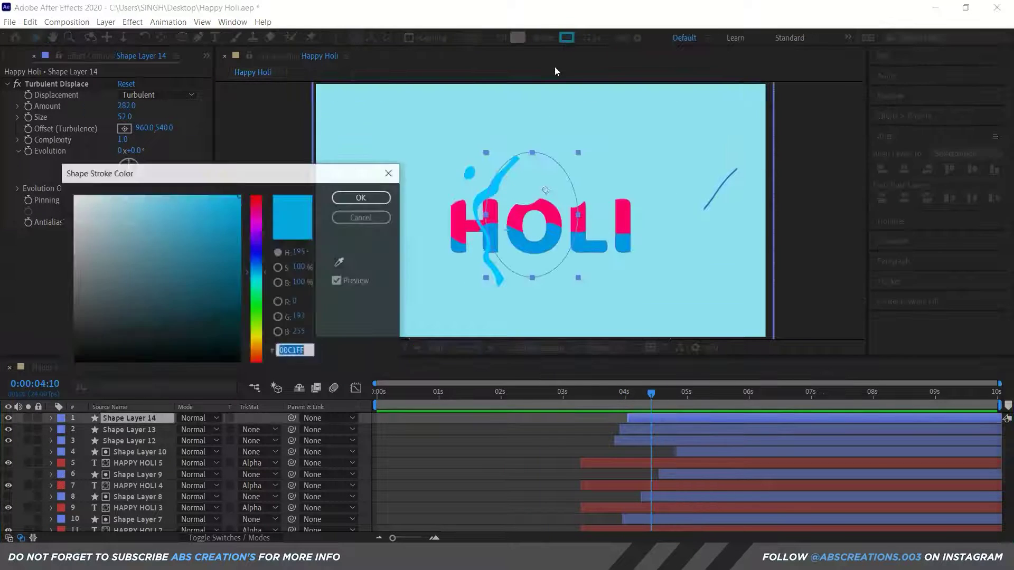
mouse_move(562, 394)
mouse_down()
mouse_move(712, 393)
mouse_move(651, 394)
mouse_up()
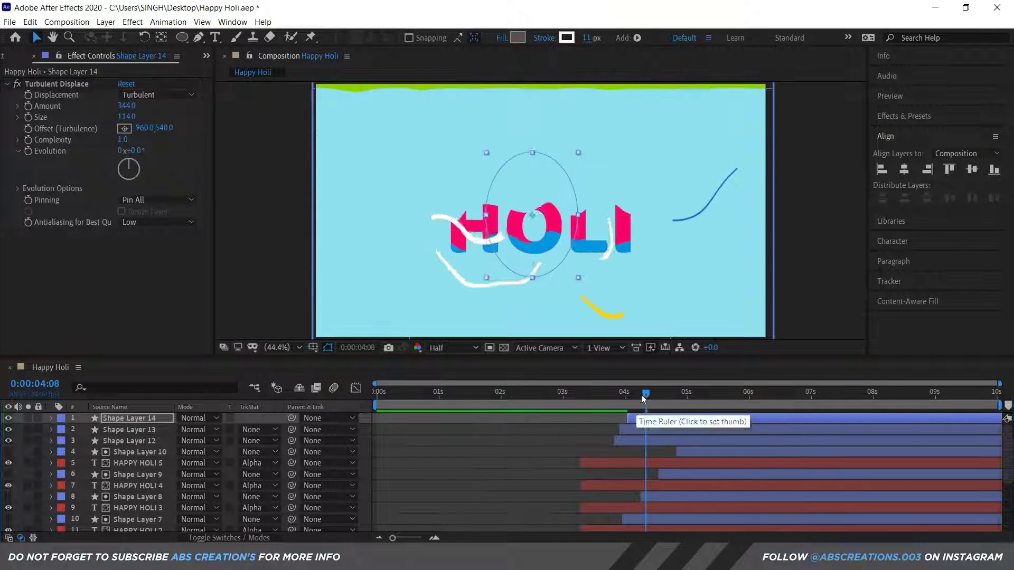
drag(125, 117, 89, 118)
drag(651, 394, 667, 393)
click(57, 84)
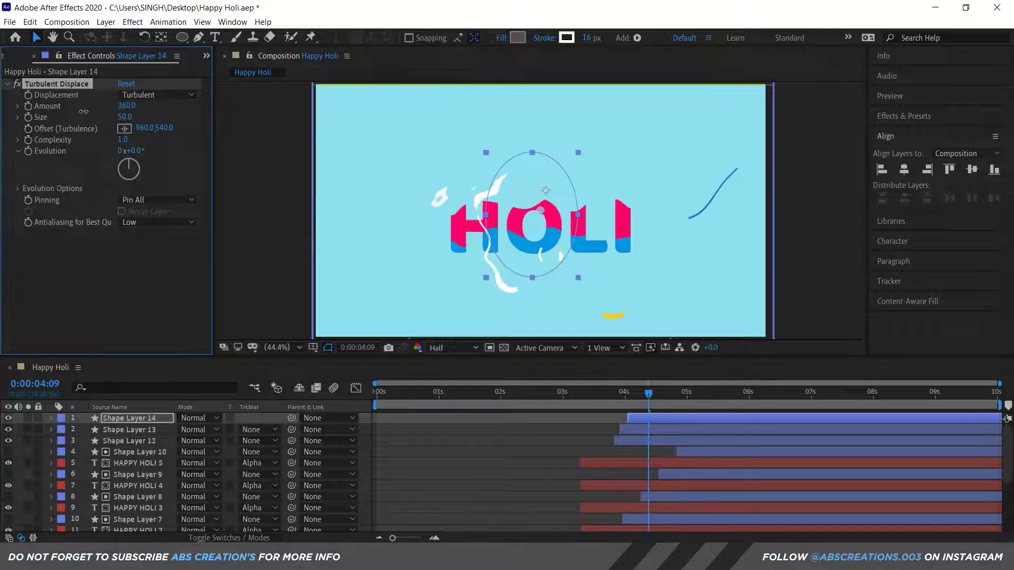
key(space)
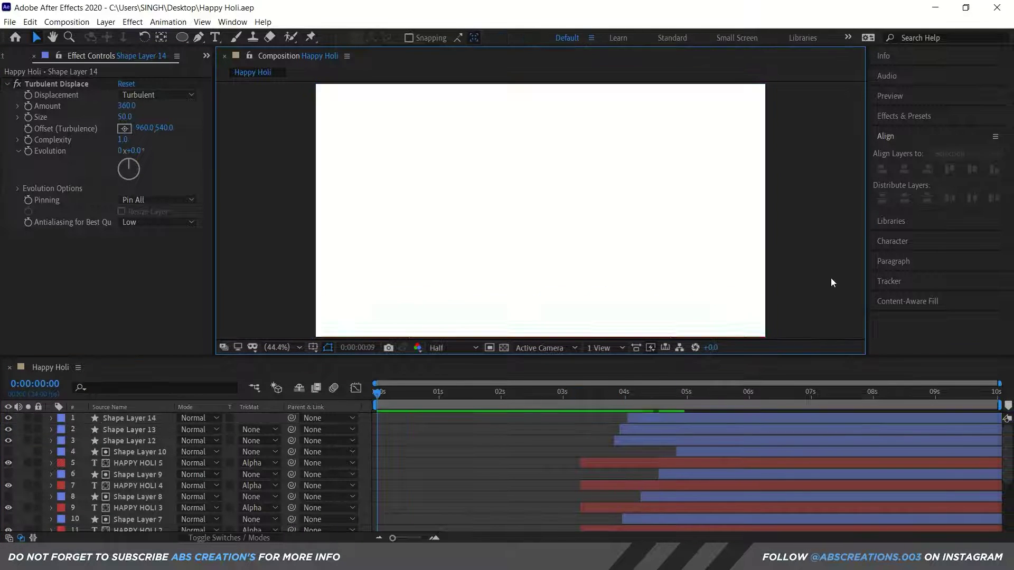
- At 5:12, paste a copy of the splash stroke below HOLI and colour it green
drag(710, 396, 718, 405)
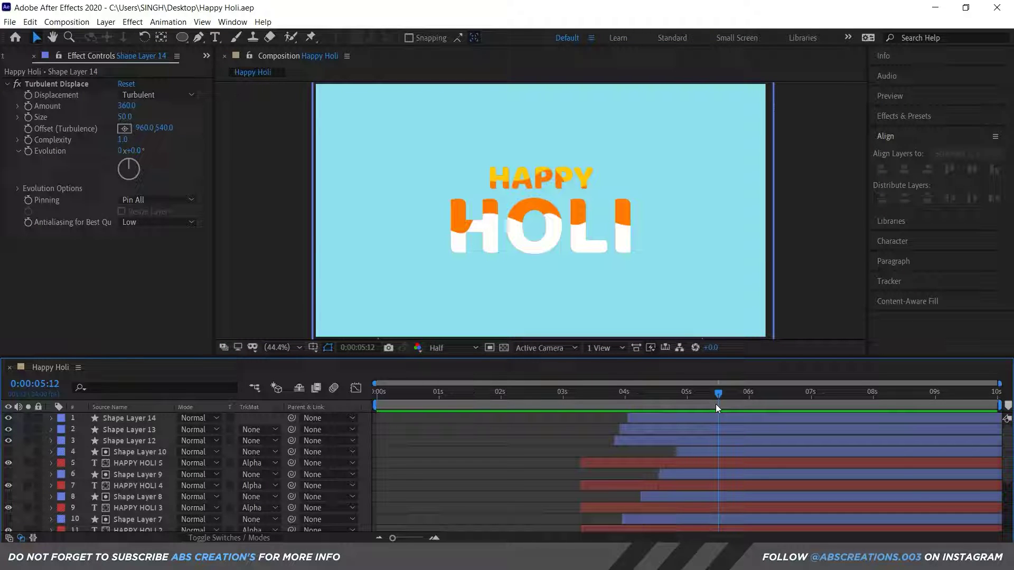
key(ctrl+v)
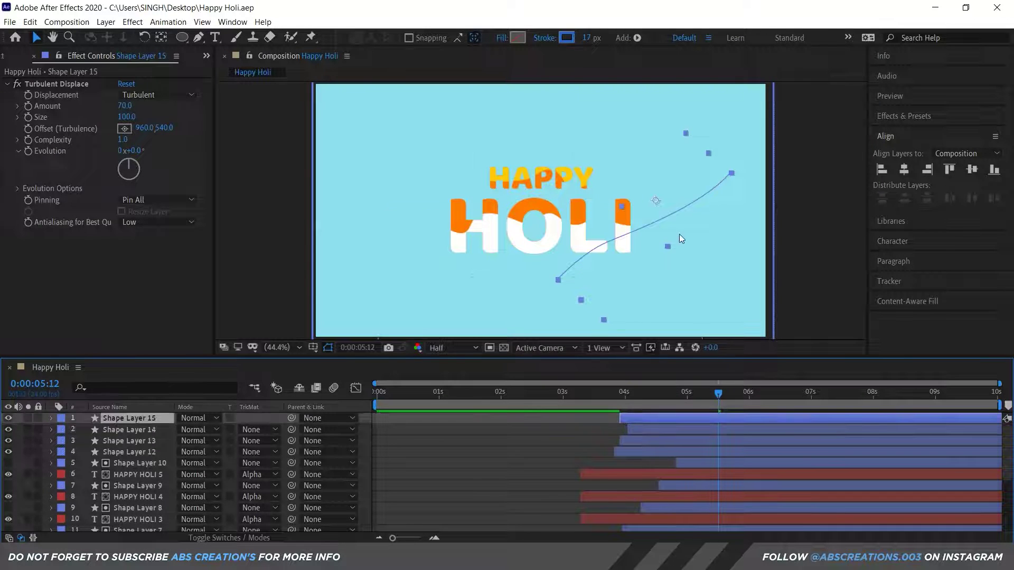
drag(625, 275, 673, 233)
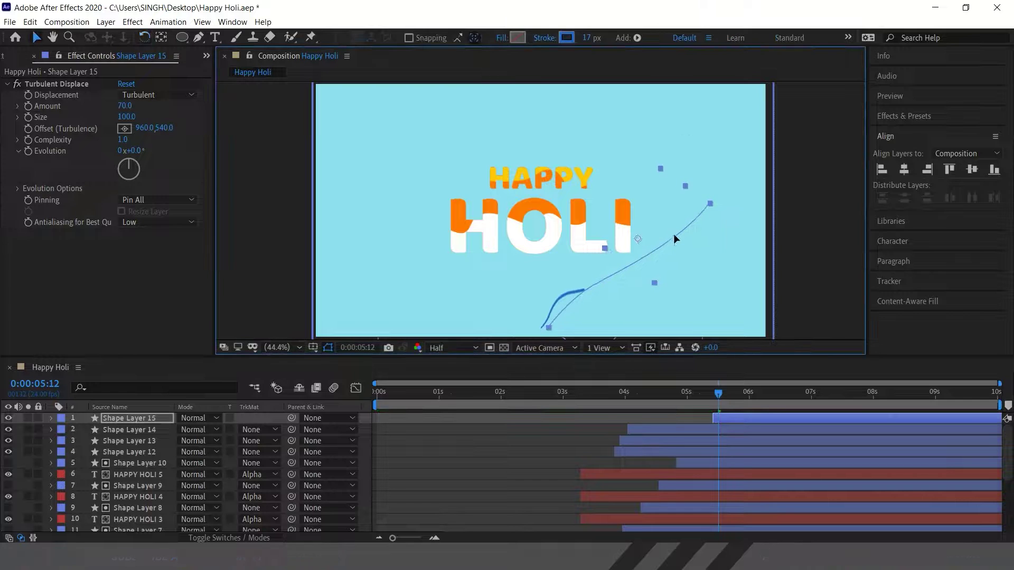
click(567, 38)
click(257, 309)
click(362, 197)
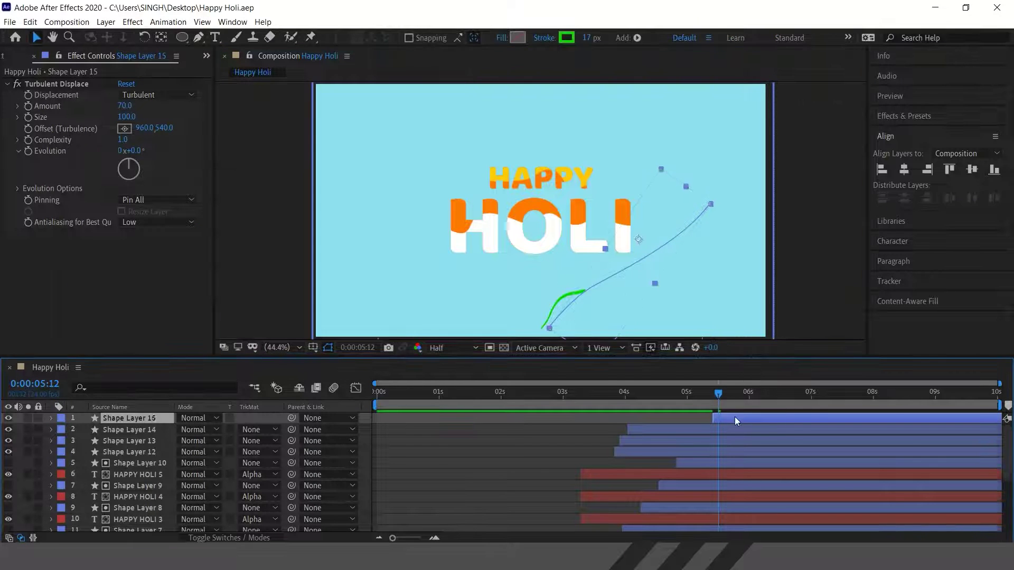
- Duplicate the green stroke layer and make the copy's stroke pink
key(ctrl+d)
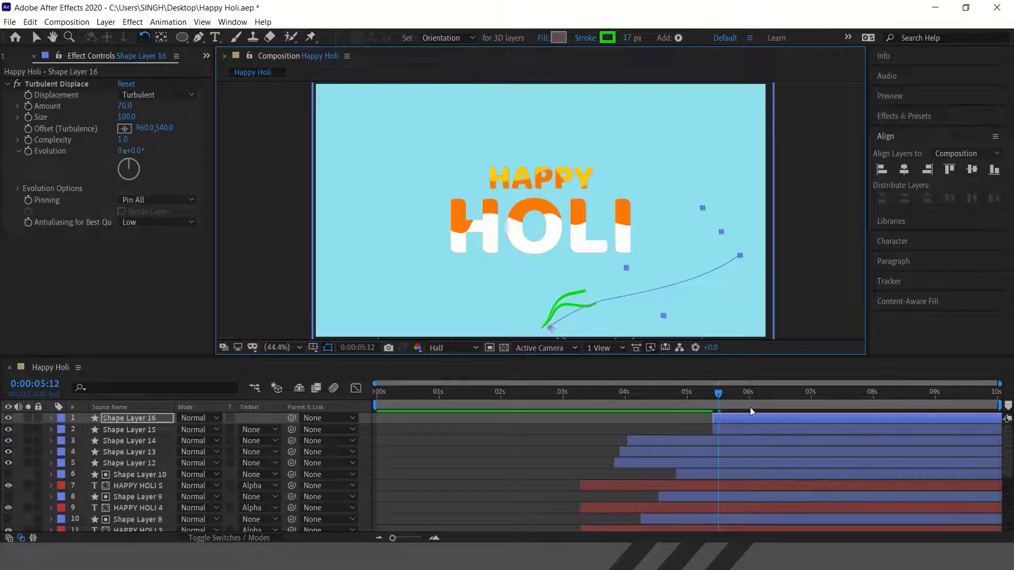
click(607, 37)
drag(258, 221, 259, 211)
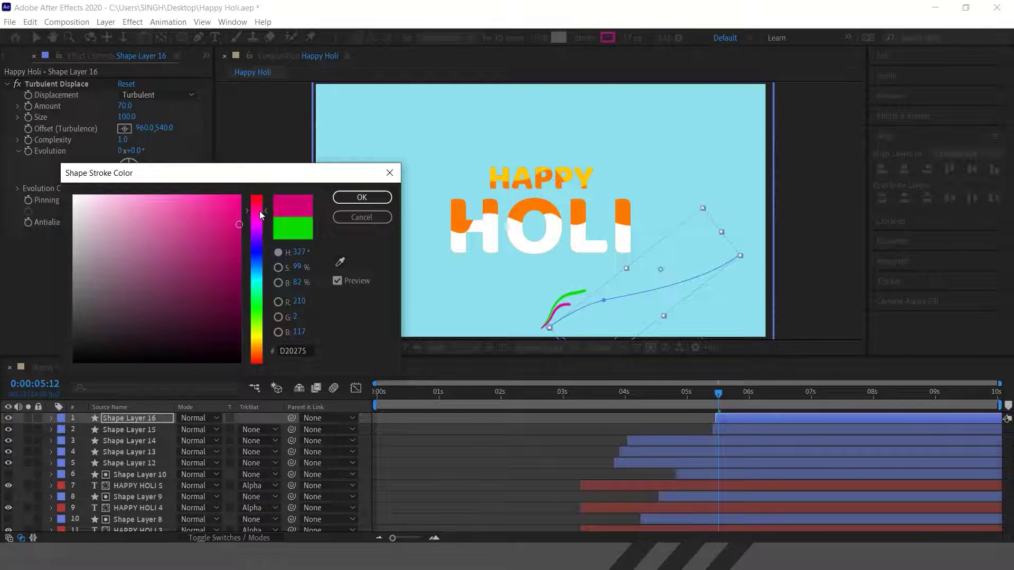
key(Return)
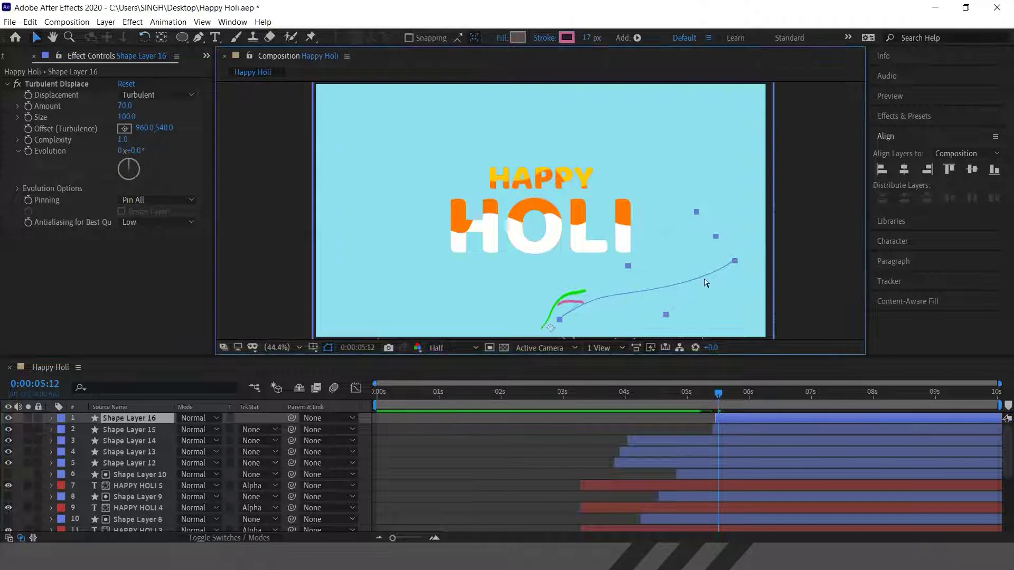
- Duplicate the green and pink strokes, move Shape Layer 18's stroke toward the centre, and colour it purple
drag(679, 401, 712, 400)
key(ctrl+d)
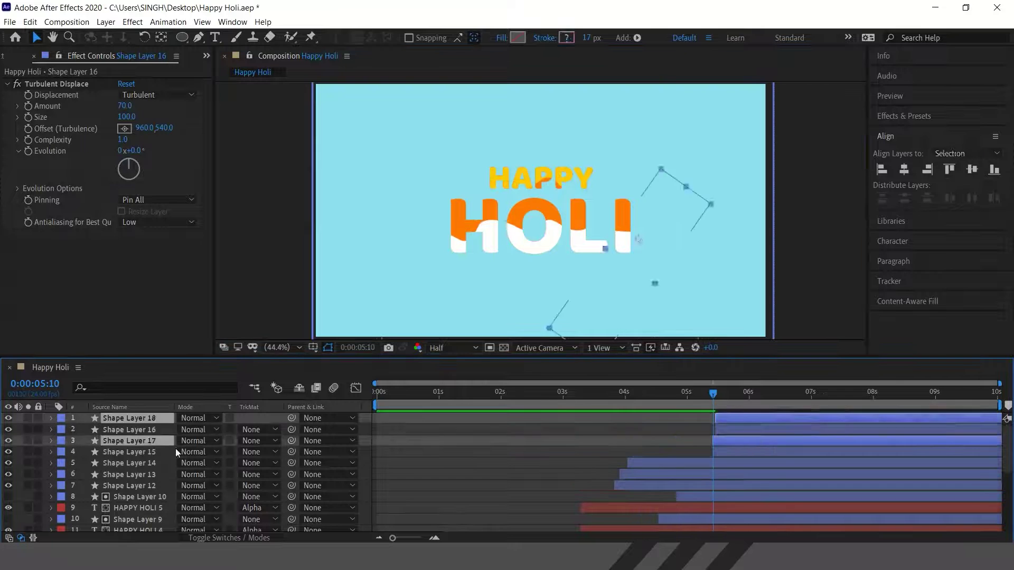
key(ctrl+bracketright)
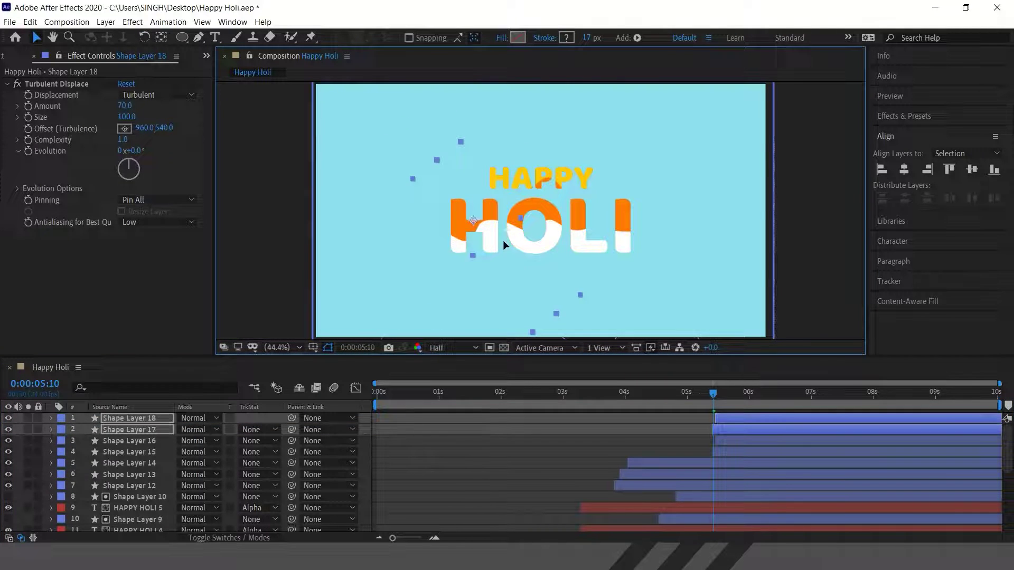
click(721, 400)
click(727, 430)
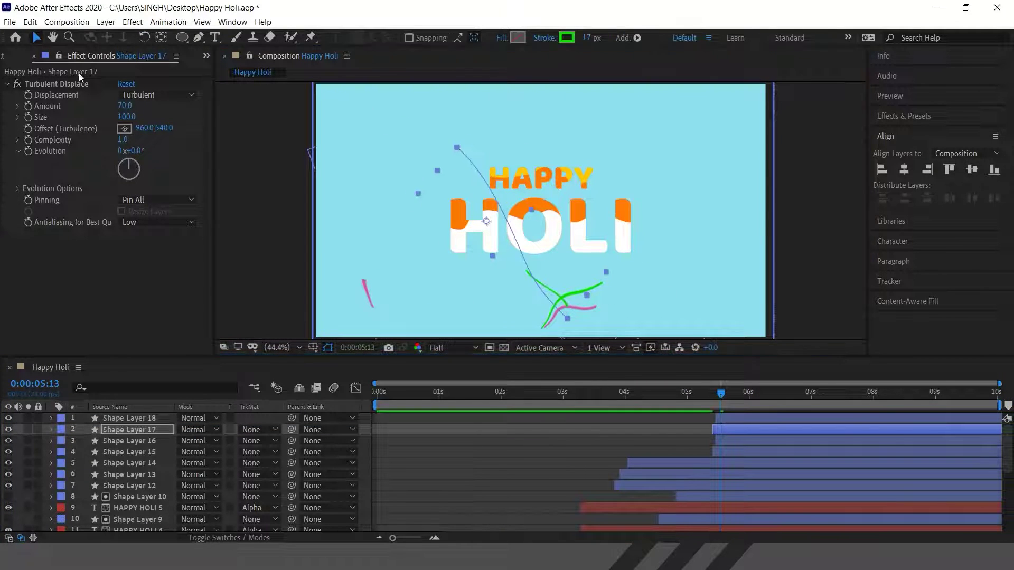
drag(407, 263, 531, 272)
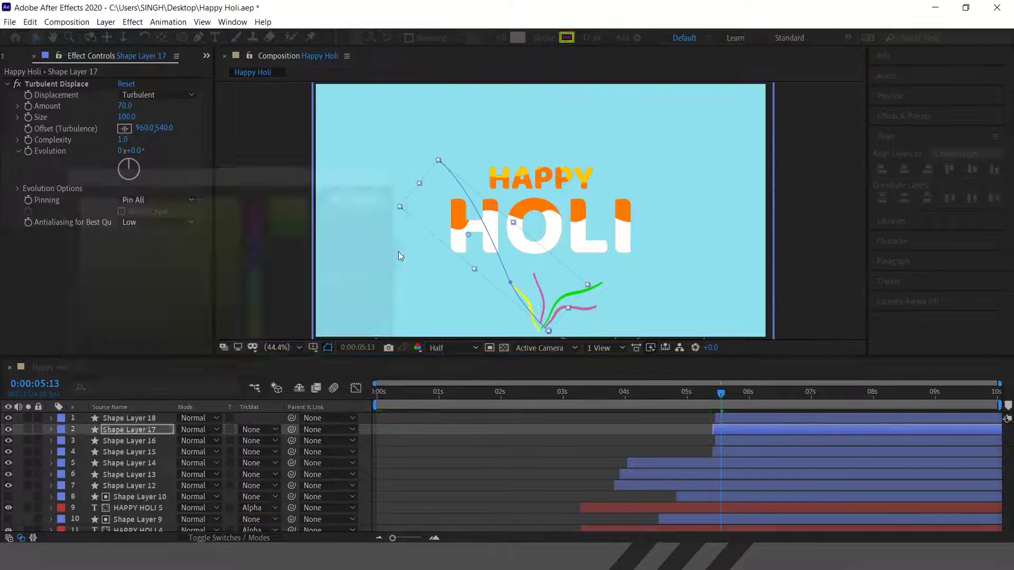
drag(299, 253, 262, 234)
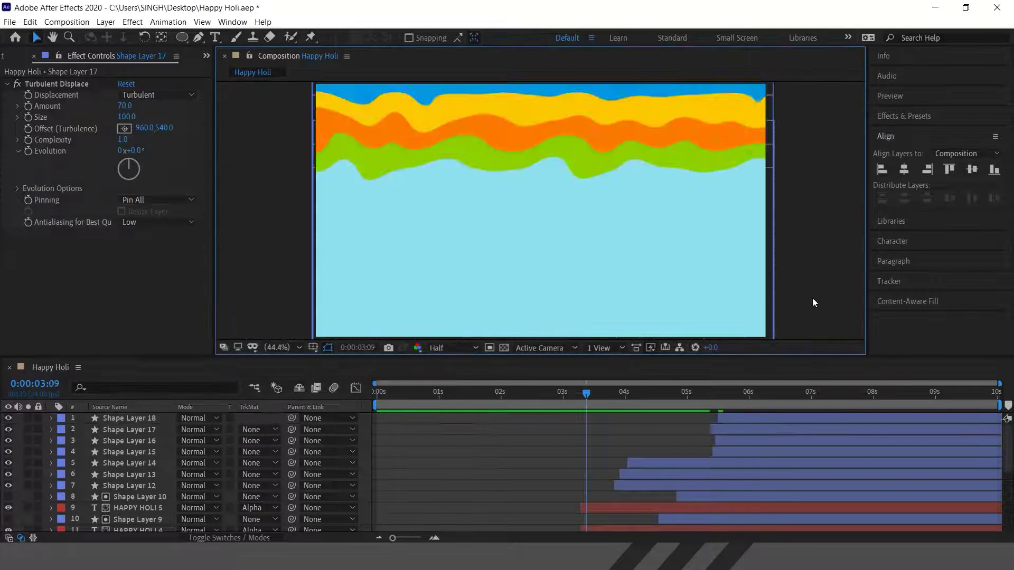
- At 5:12, duplicate Shape Layer 17, rotate the copy, and set its stroke colour to yellow
click(699, 394)
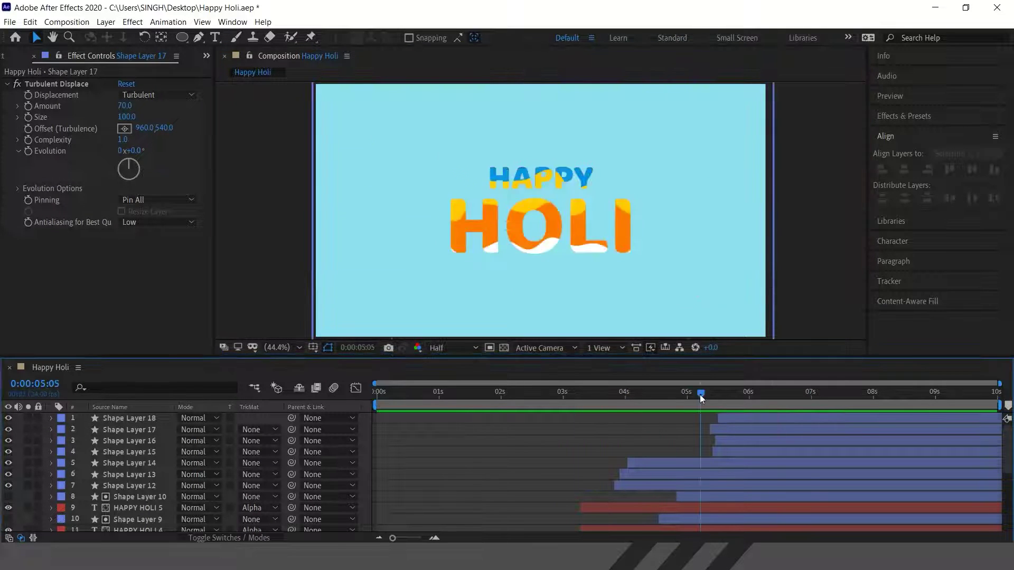
drag(689, 397, 723, 396)
key(ctrl+d)
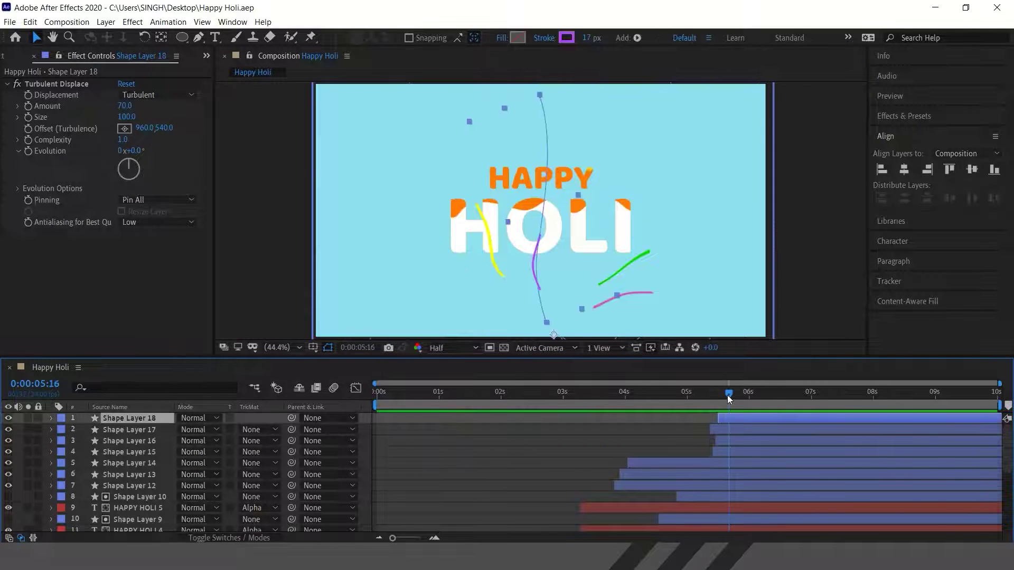
drag(382, 305, 388, 288)
key(v)
click(567, 38)
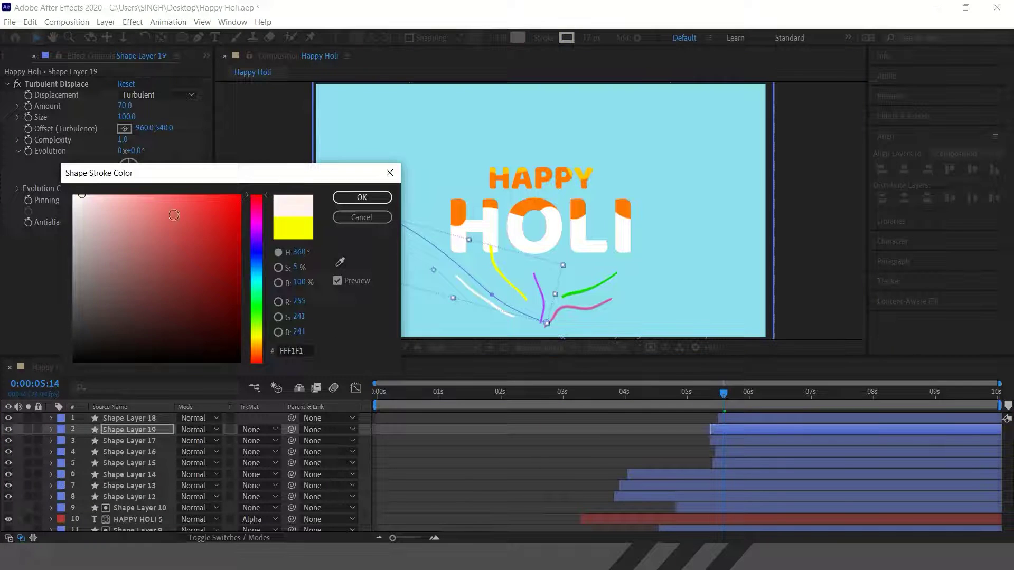
click(362, 197)
- Duplicate the splash stroke layer to start at the next splash time and shrink its circle
key(space)
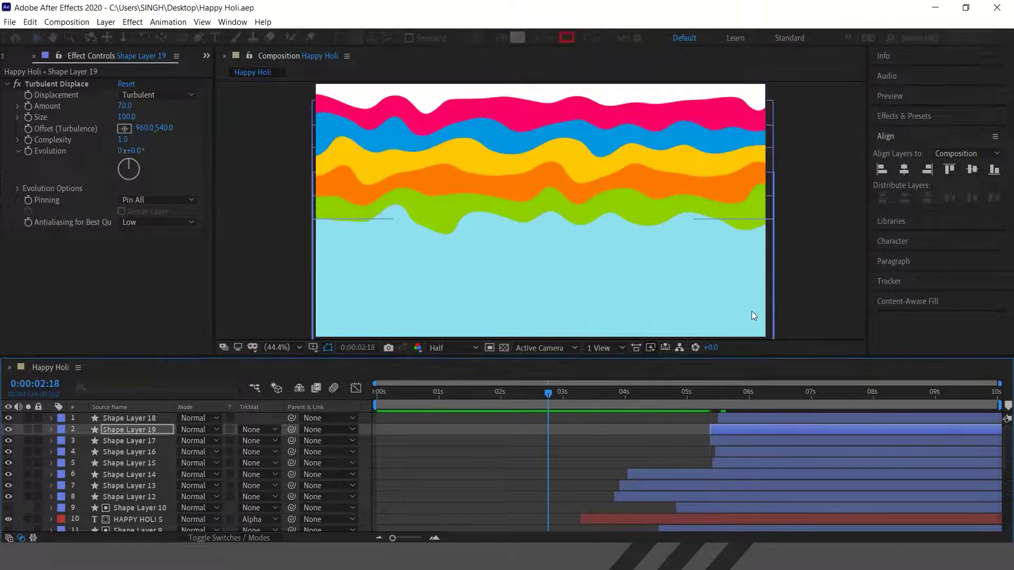
drag(655, 397, 666, 401)
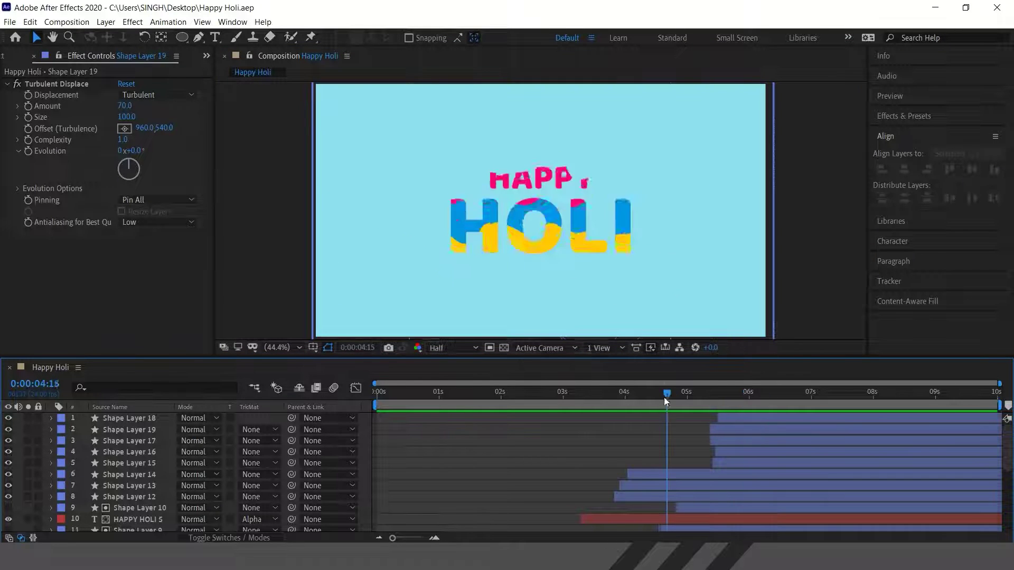
drag(665, 401, 736, 394)
click(682, 477)
key(ctrl+d)
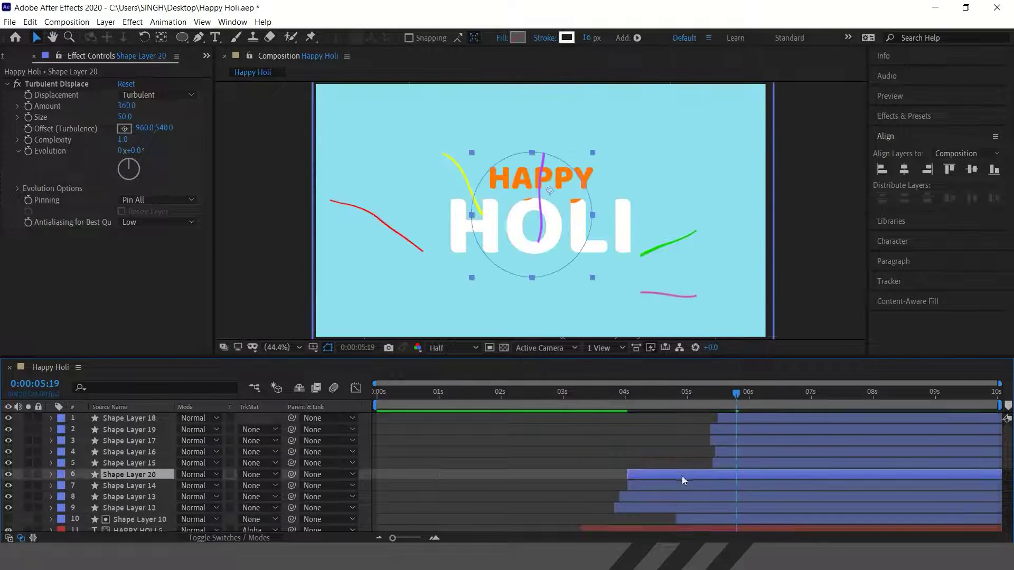
key(ctrl+shift+bracketright)
drag(634, 419, 735, 418)
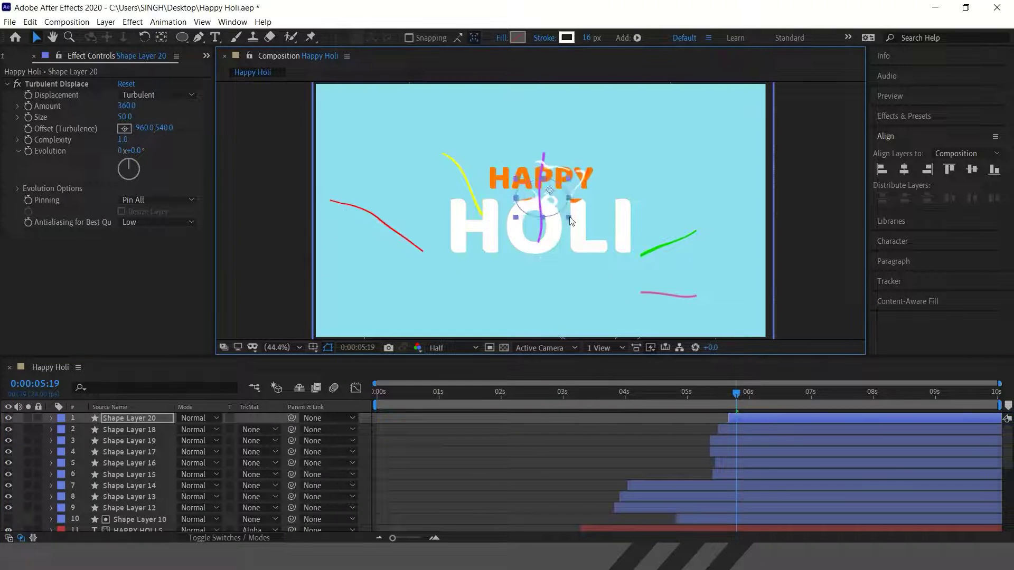
- Shift the new layer's Trim Paths keyframes slightly earlier and preview the splash
click(726, 405)
click(740, 419)
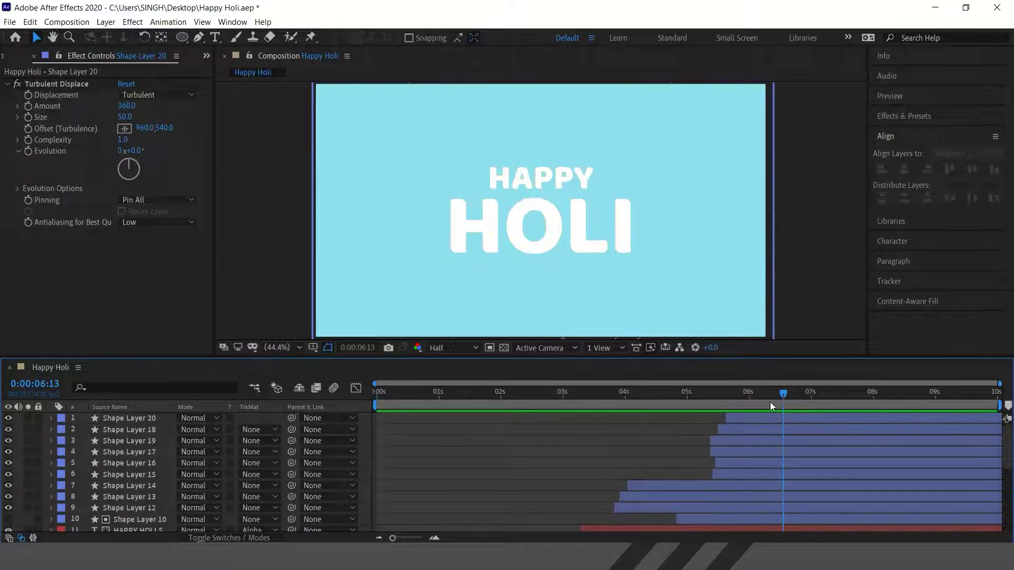
key(u)
drag(780, 465, 775, 463)
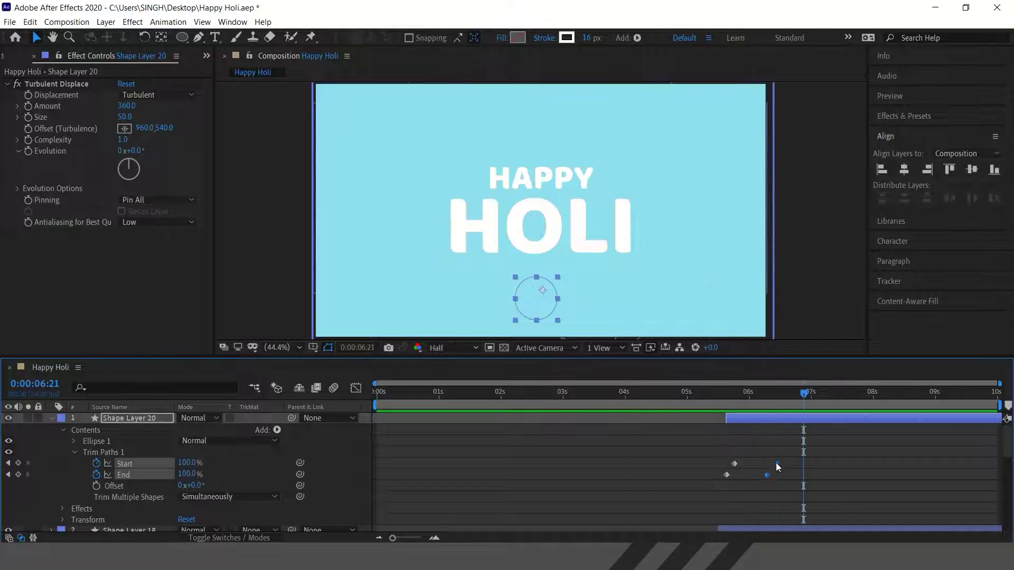
click(722, 394)
key(space)
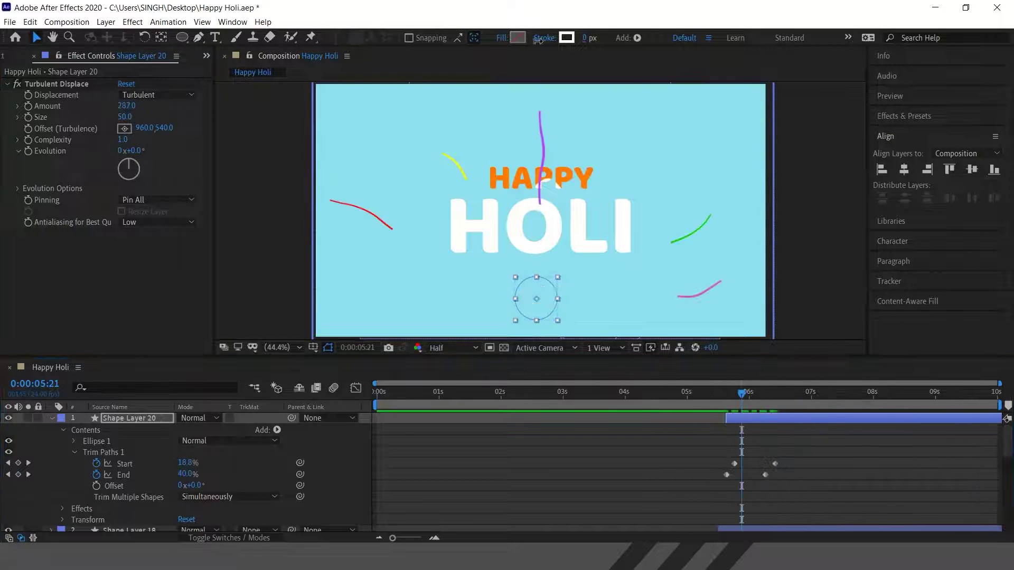
click(737, 394)
click(135, 123)
key(space)
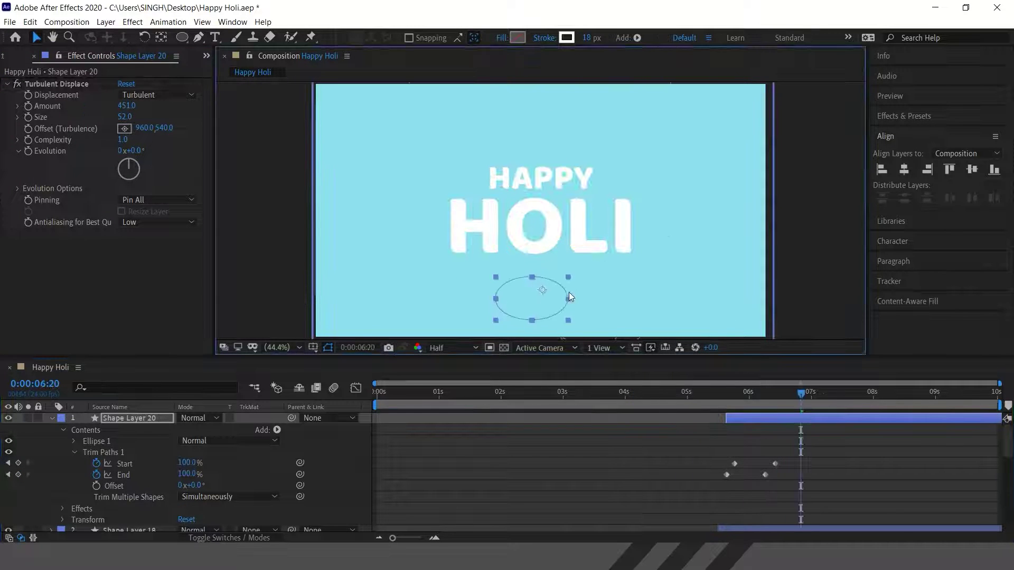
click(803, 403)
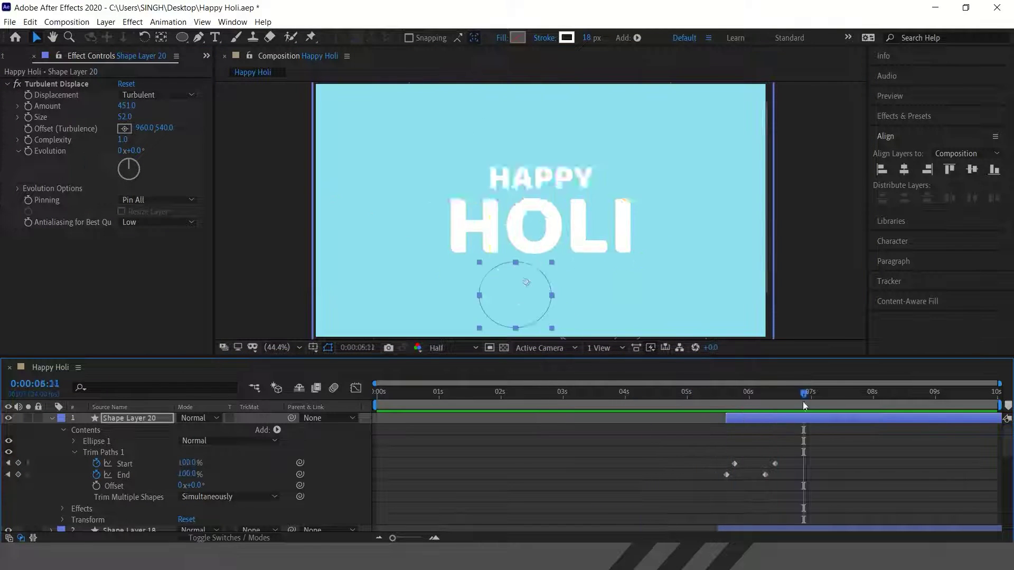
- Set the new layer's stroke colour to orange FF6600
click(567, 37)
click(258, 203)
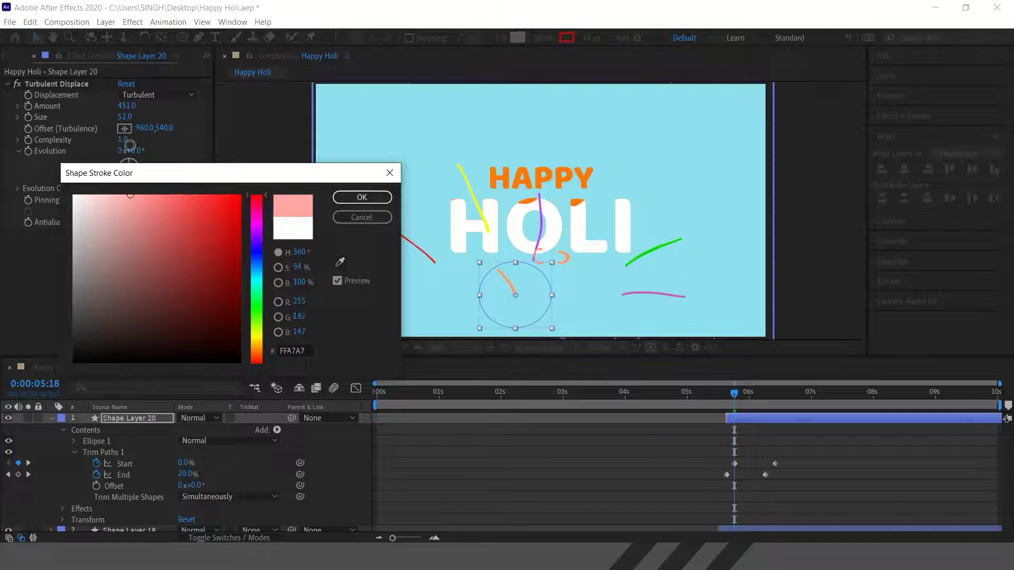
click(256, 340)
click(238, 198)
click(362, 197)
- Shift the orange stroke layer slightly earlier and move the time to 5:22
click(718, 395)
mouse_move(718, 395)
mouse_down()
mouse_move(734, 417)
mouse_move(801, 397)
mouse_up()
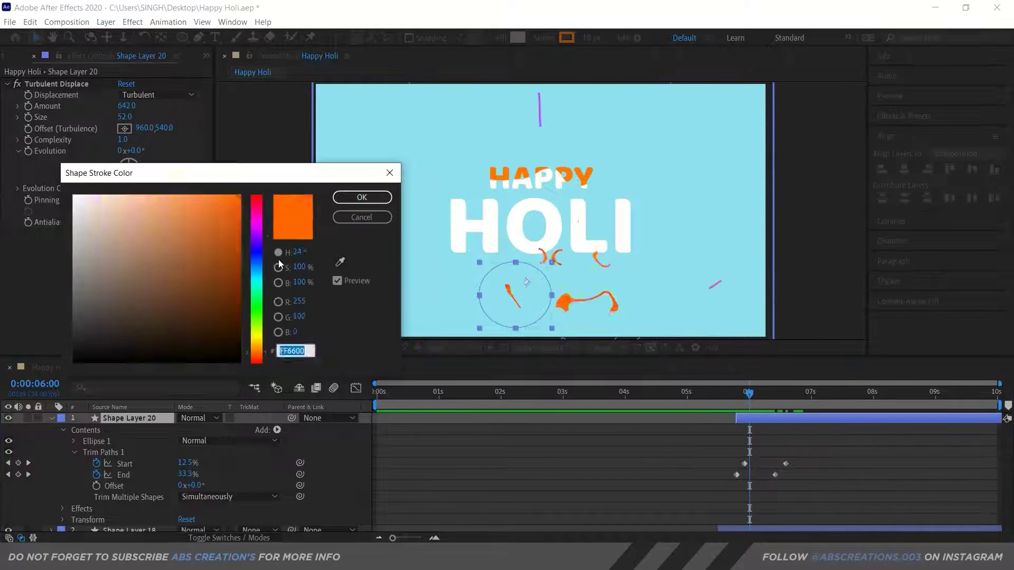
click(743, 392)
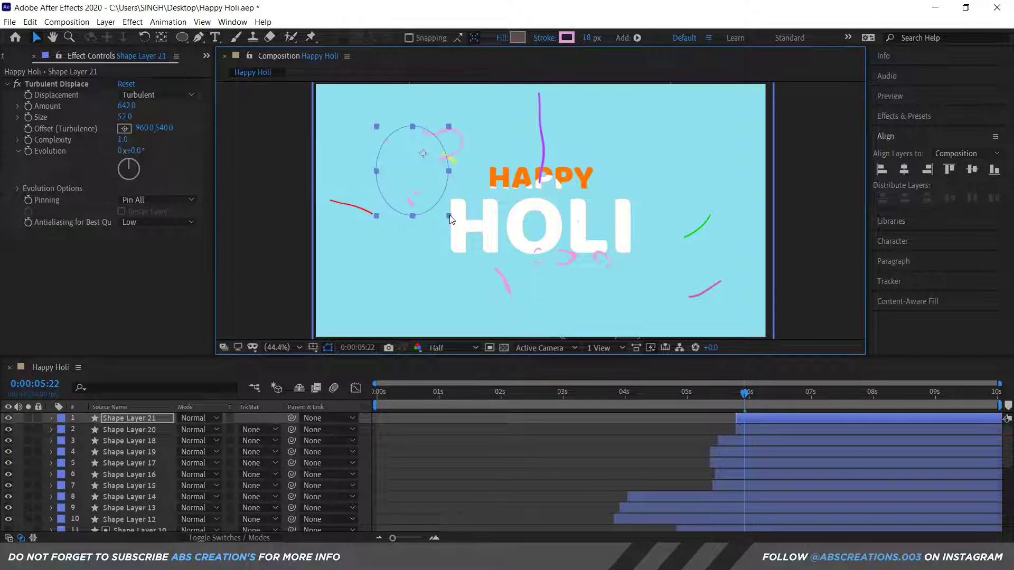
- Set the copied splash layer's stroke colour to blue
click(567, 37)
click(212, 195)
click(362, 197)
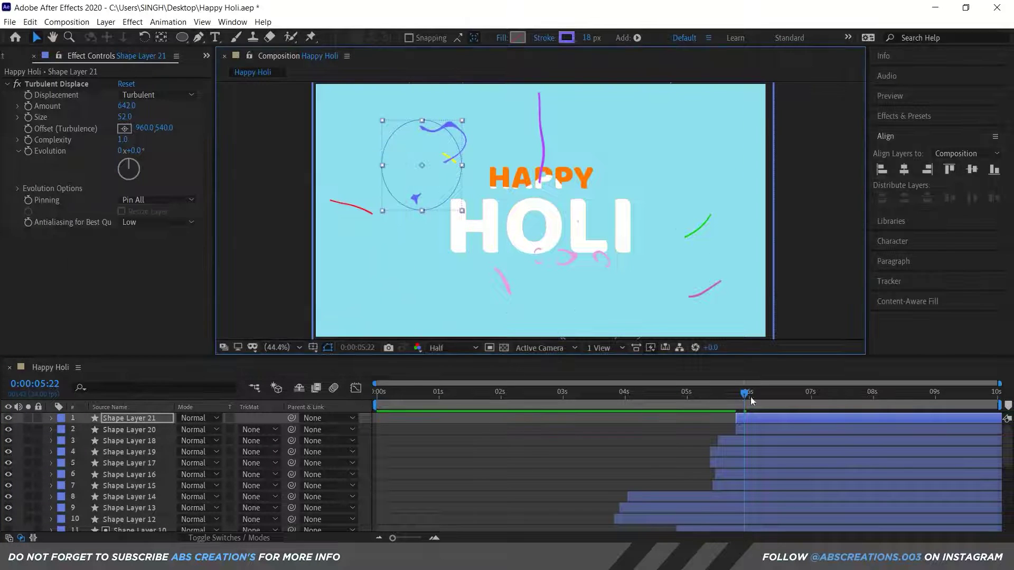
- At 5:23, paste a copy of the blue splash to the right of HOLI and colour it red
click(627, 392)
drag(627, 392, 747, 404)
key(ctrl+v)
drag(422, 166, 662, 169)
click(567, 38)
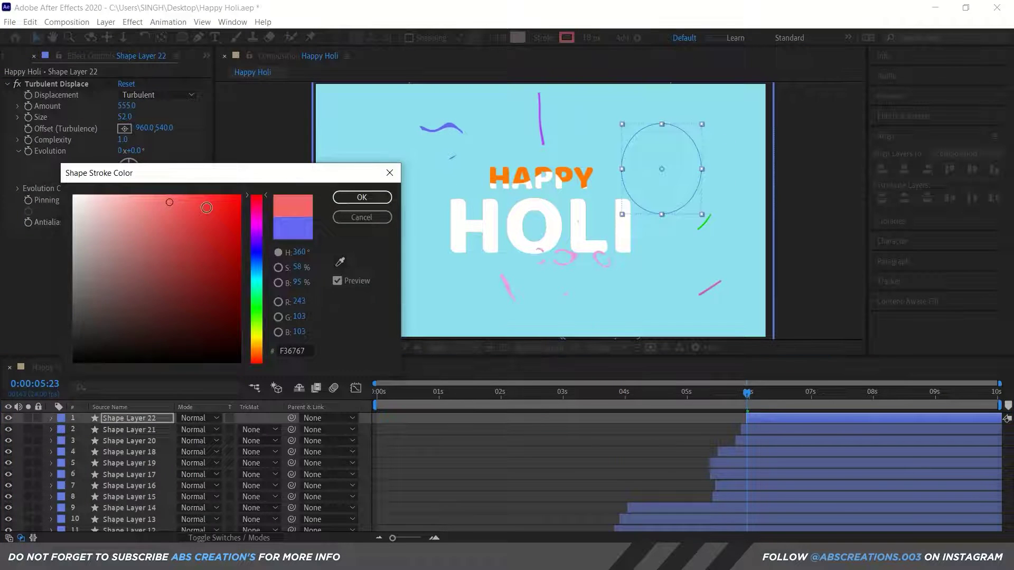
click(362, 197)
- Duplicate the splash stroke layer and change its stroke colour to cyan
click(692, 392)
mouse_move(692, 391)
mouse_down()
mouse_move(672, 394)
mouse_move(726, 394)
mouse_up()
click(56, 83)
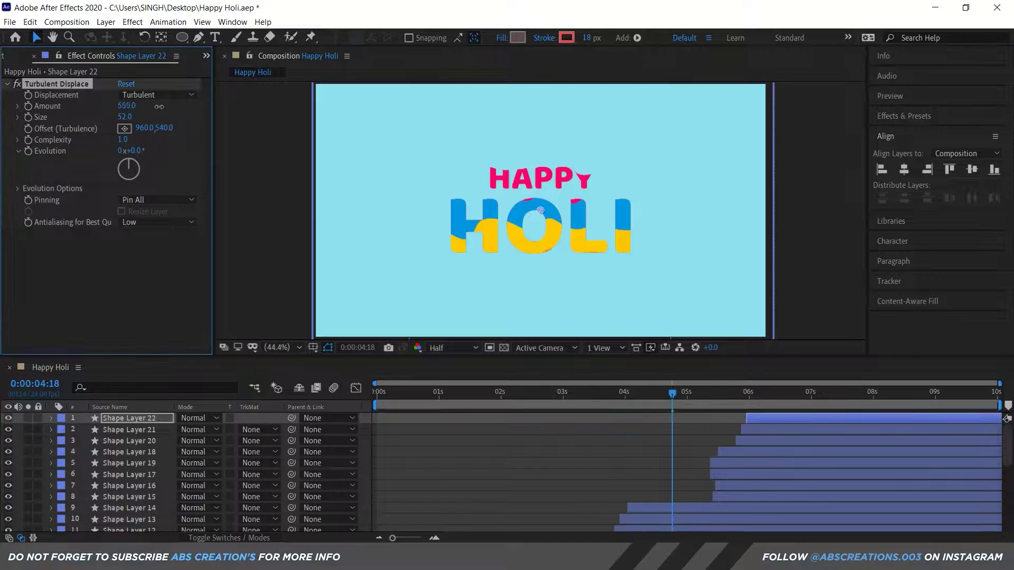
key(ctrl+d)
click(652, 391)
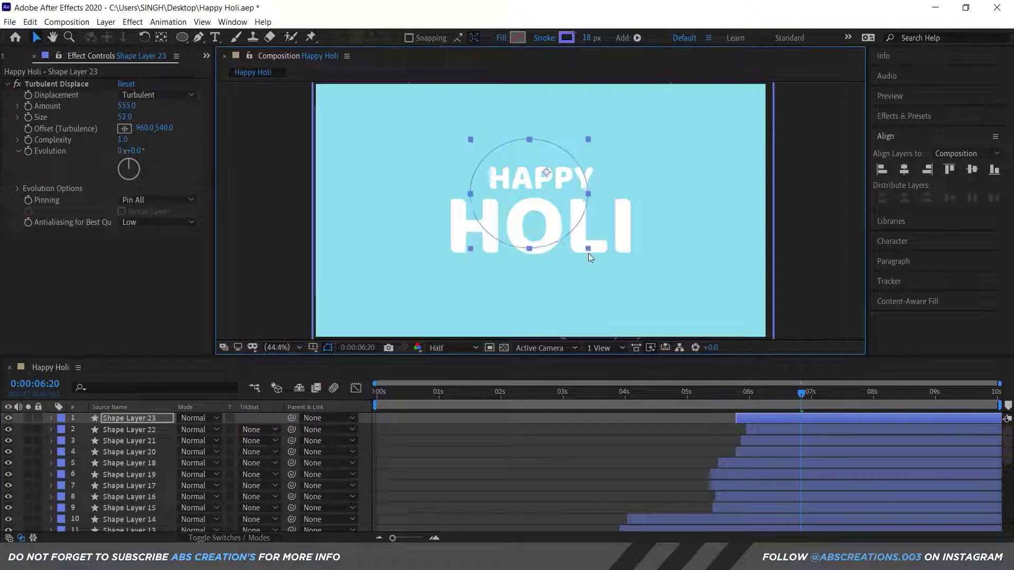
click(656, 394)
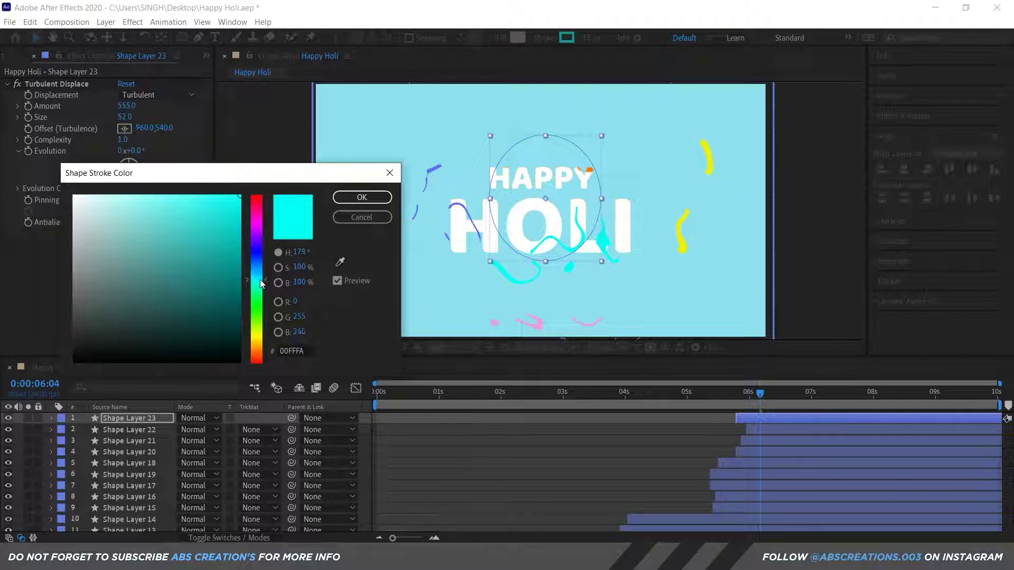
drag(260, 288, 260, 276)
click(231, 197)
click(362, 197)
drag(759, 394, 497, 395)
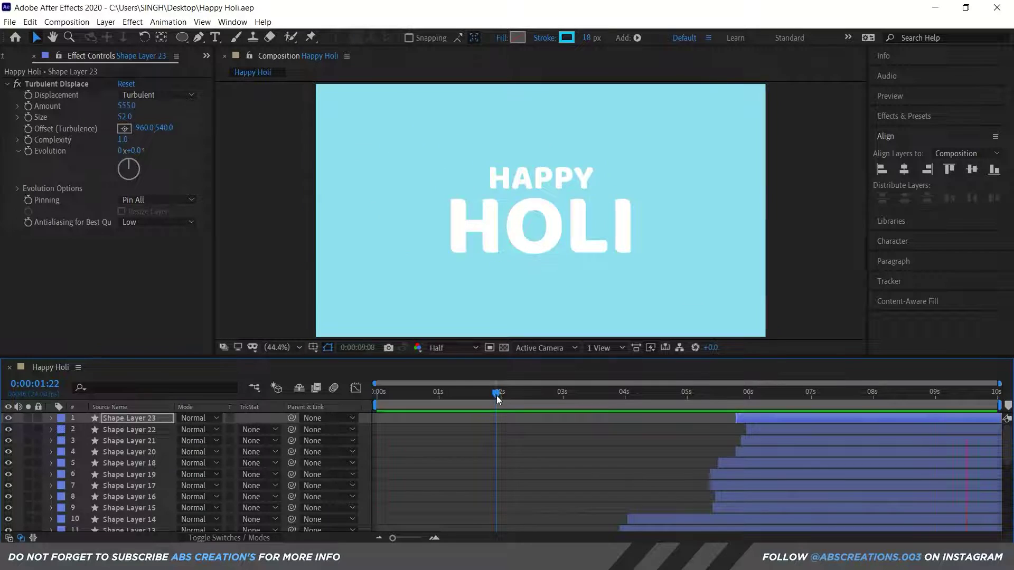
- At 5:21, set Shape Layer 21's stroke colour to white
click(703, 392)
drag(703, 392, 739, 406)
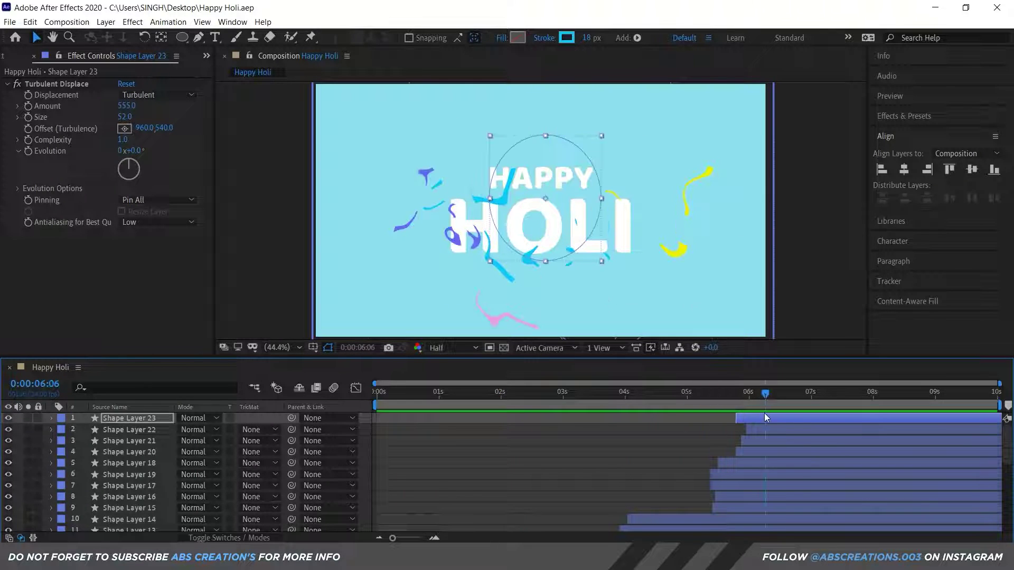
click(764, 440)
click(567, 38)
click(348, 198)
drag(665, 394, 790, 393)
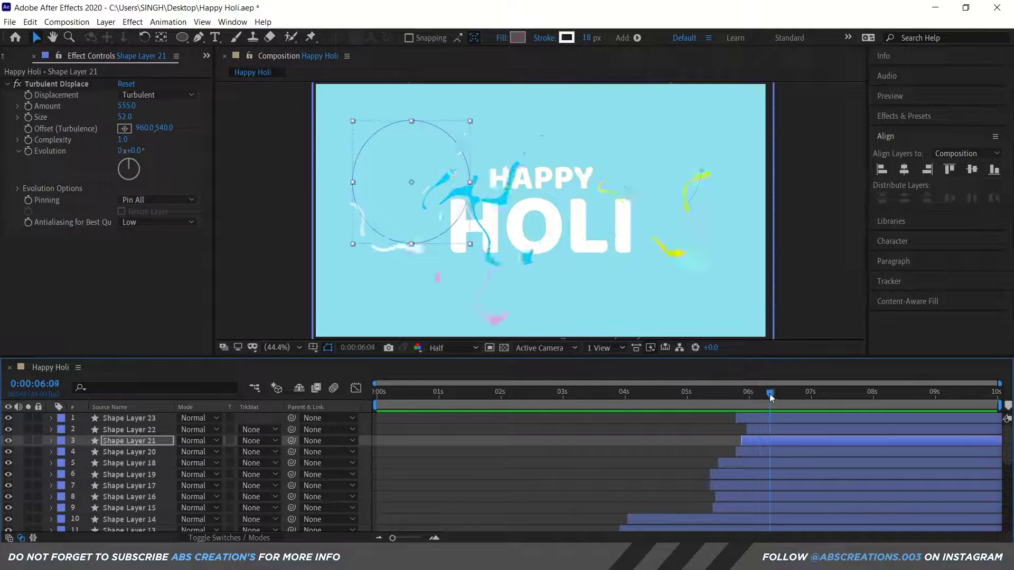
- Set Shape Layer 22's stroke colour to FFFFFF and preview the animation
click(770, 429)
click(566, 37)
text(ffffff)
click(360, 197)
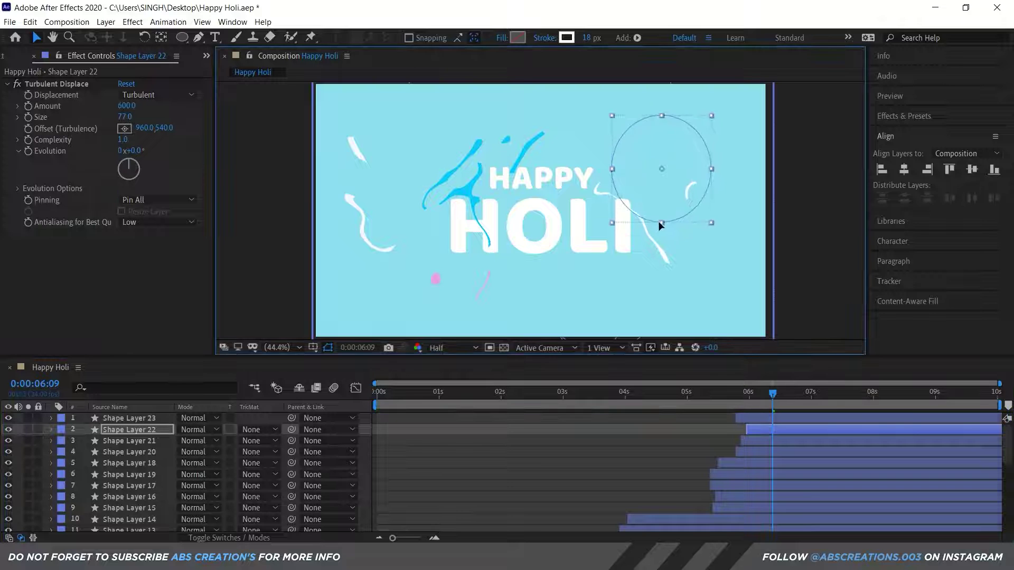
click(685, 281)
key(space)
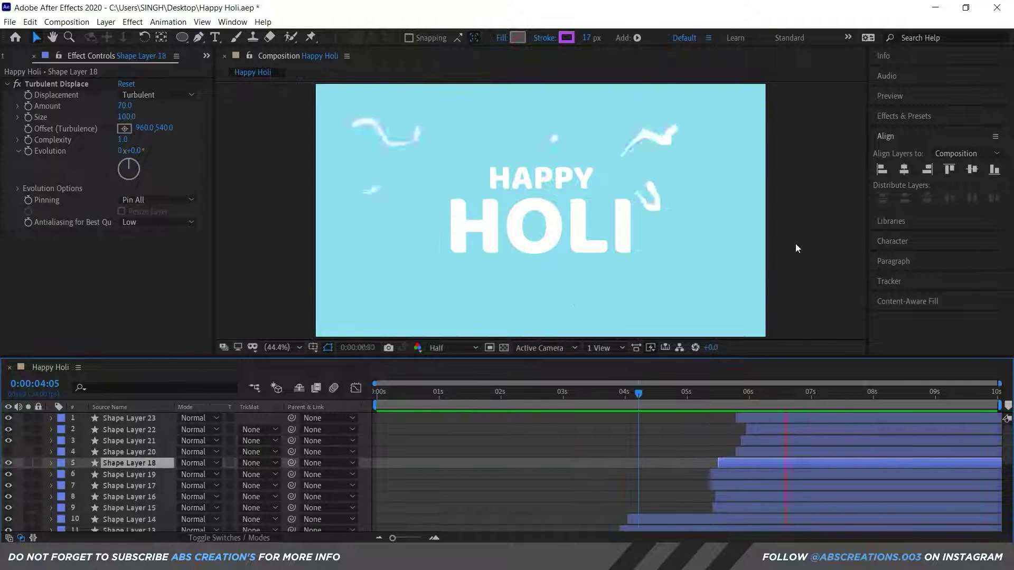
- Keep Shape Layer 23 cyan, return to 0:00, deselect all layers, and maximize the Composition panel
click(761, 397)
click(559, 243)
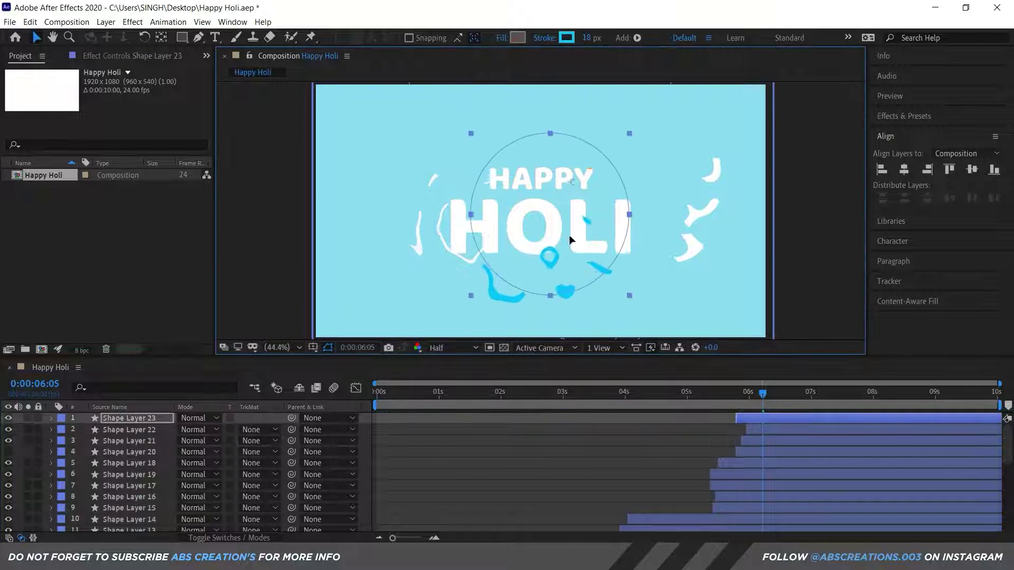
click(567, 37)
key(Return)
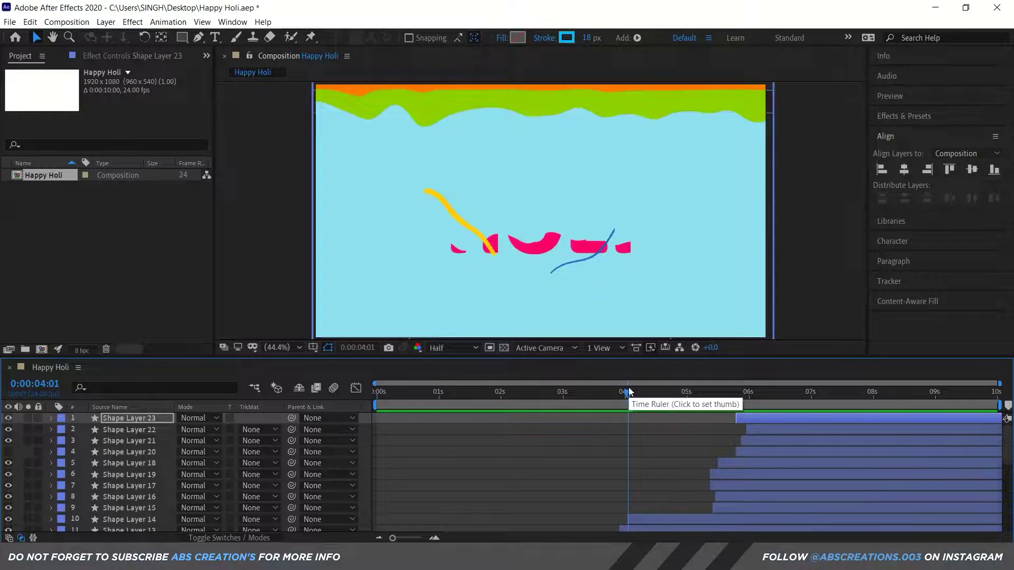
drag(627, 392, 377, 391)
click(562, 235)
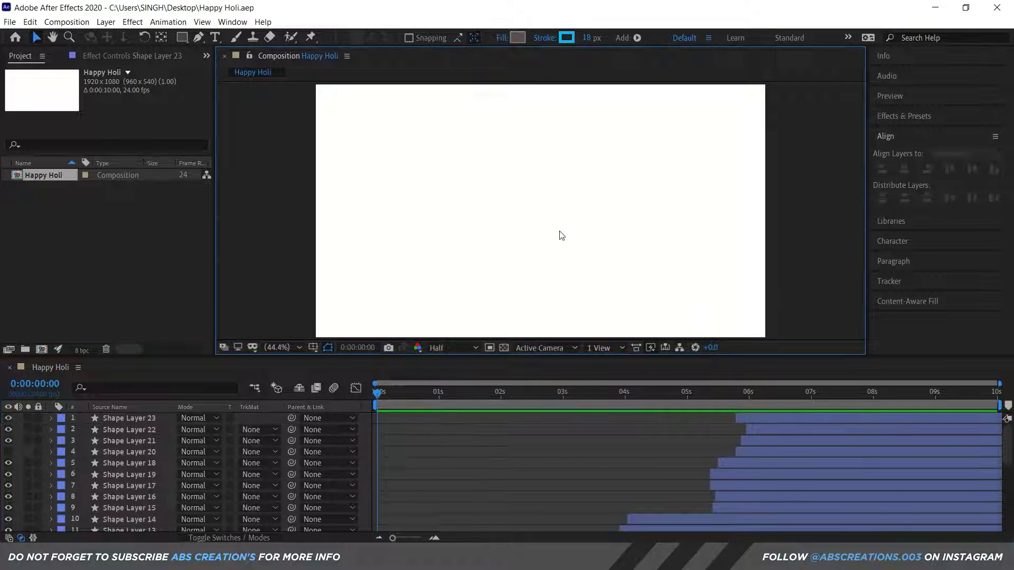
key(grave)
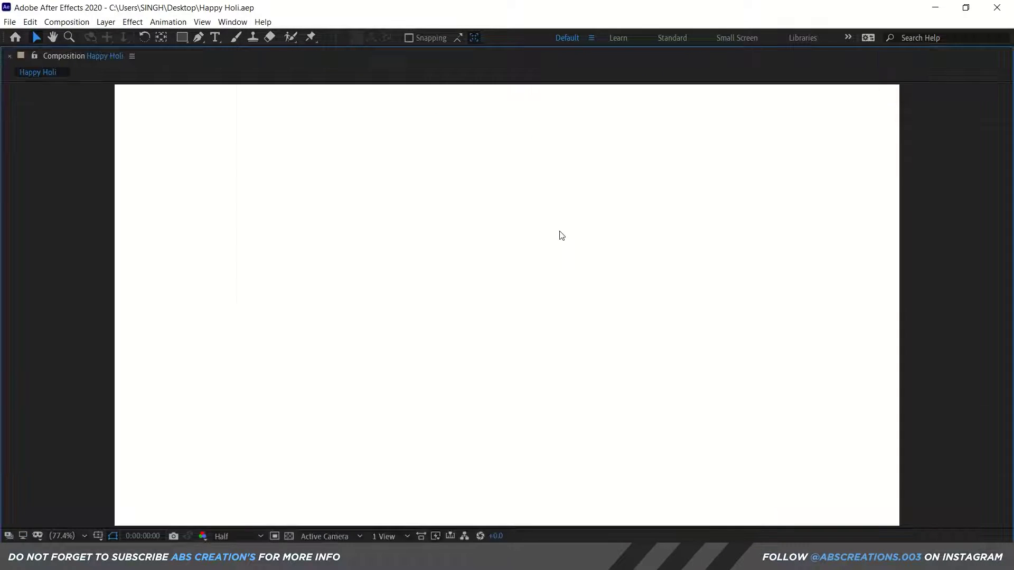